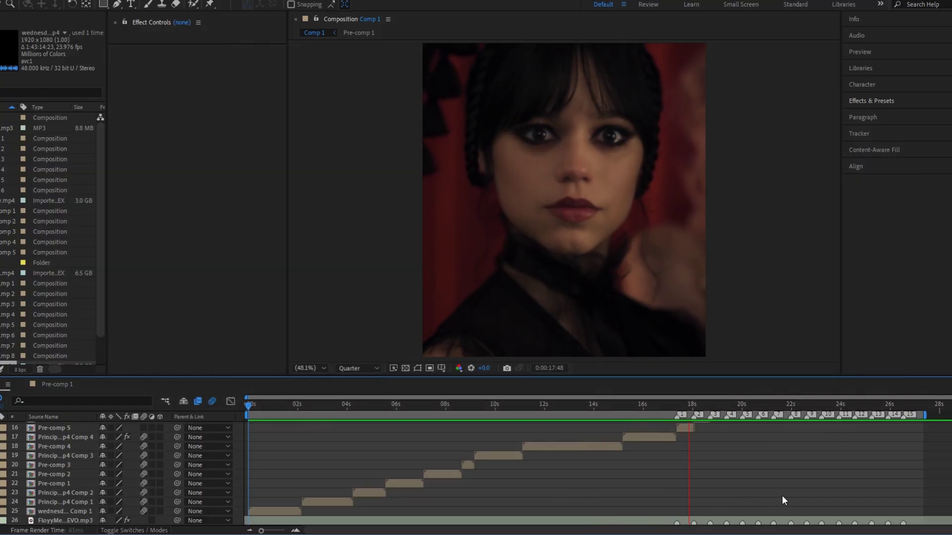
Move the playhead near the start of the Pre-comp 5 close-up, with the timeline zoomed to single frames.
scroll(883, 501, up, 5)
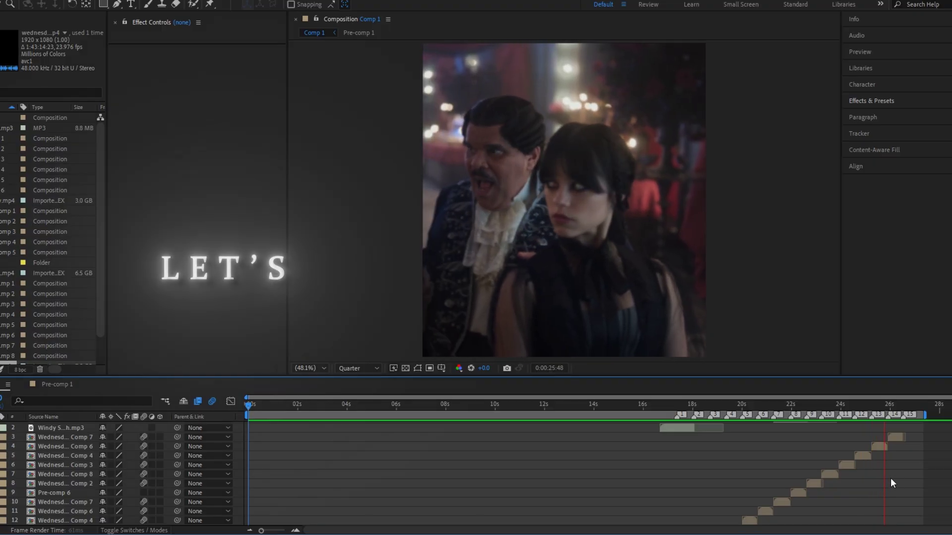
drag(614, 401, 651, 405)
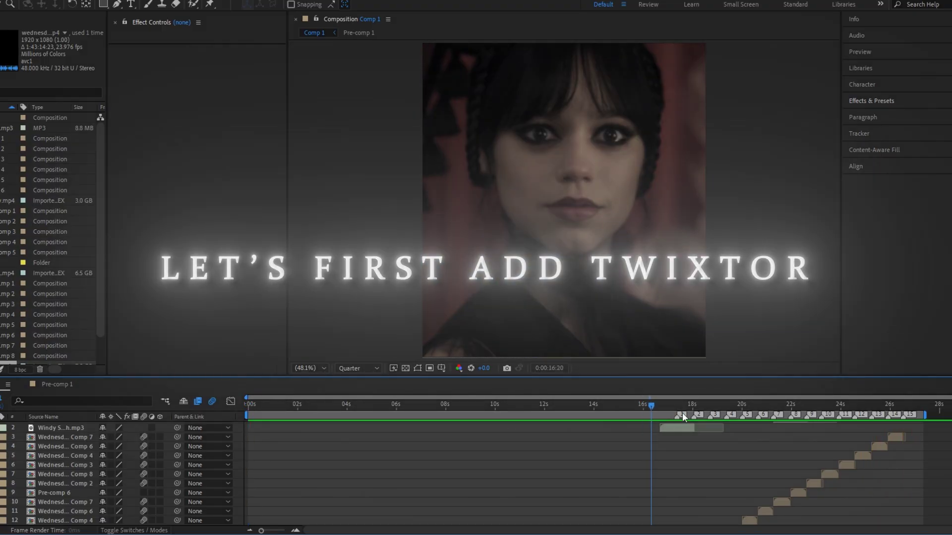
click(683, 414)
scroll(660, 416, down, 5)
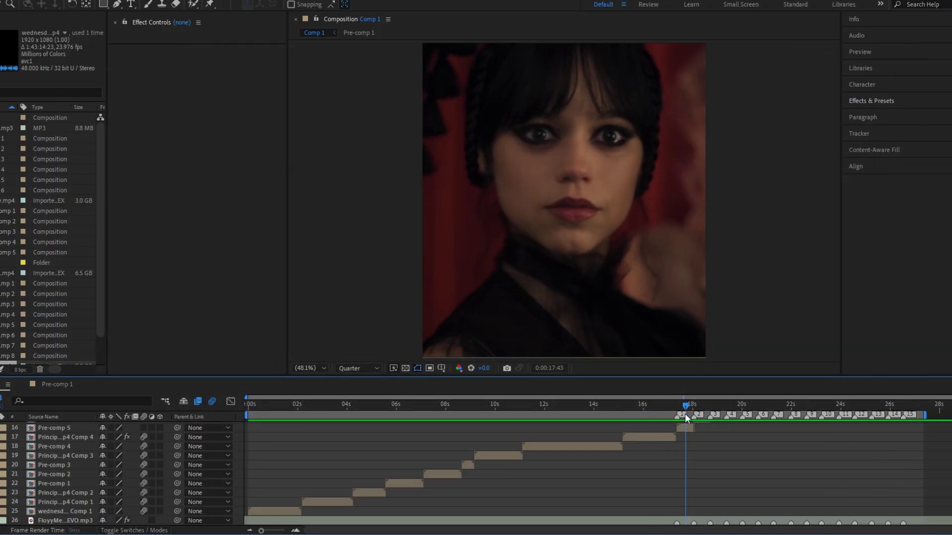
scroll(700, 408, up, 3)
drag(700, 408, 673, 421)
Apply Twixtor Pro to Pre-comp 5 from its first frame via FX Console.
key(Page_Up)
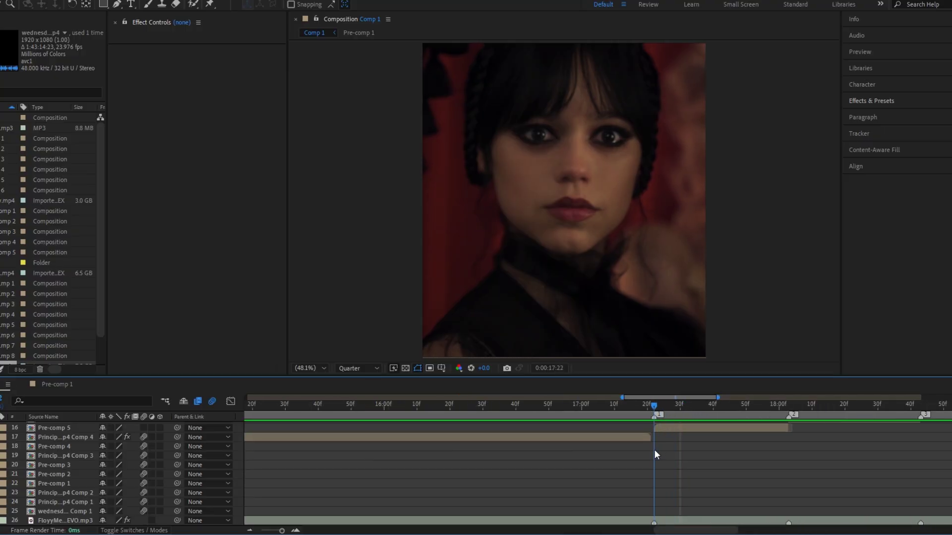
click(696, 428)
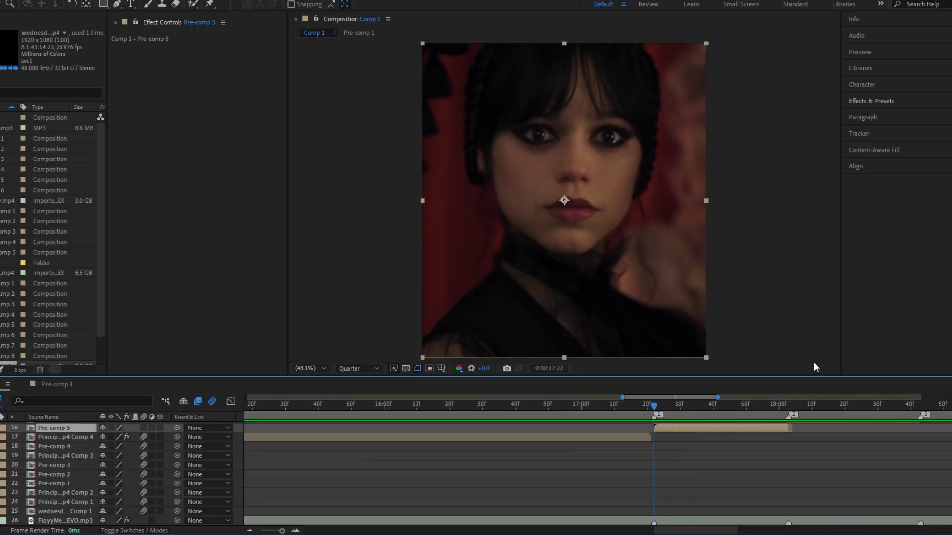
key(ctrl+space)
text(twix)
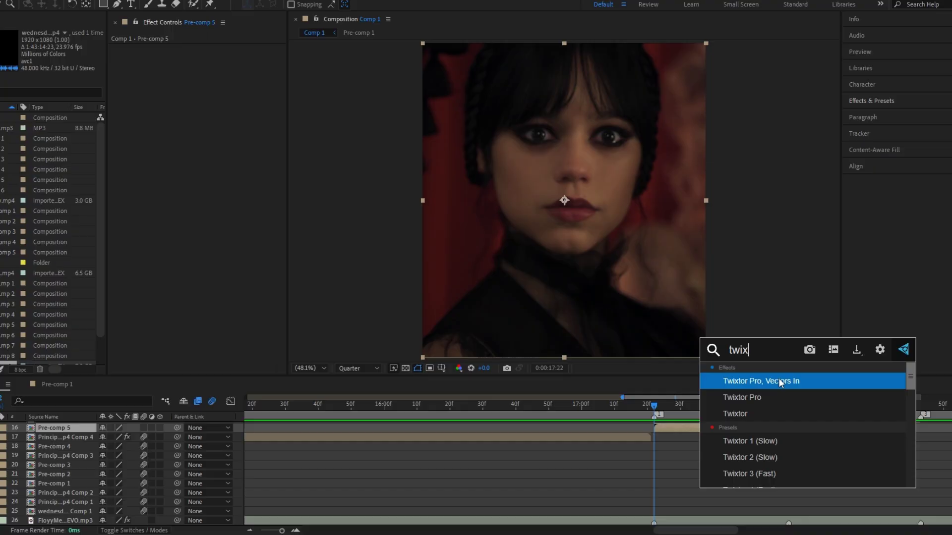
click(727, 397)
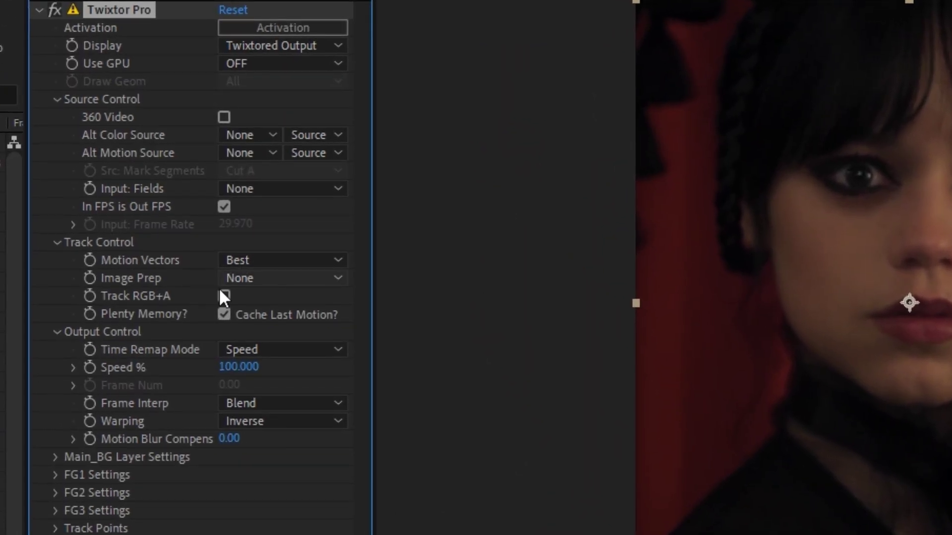
Set Twixtor to 60 fps input, Inverse w/ Smart Blend warping, Motion Weighted Blend, and keyframe Speed %.
click(224, 210)
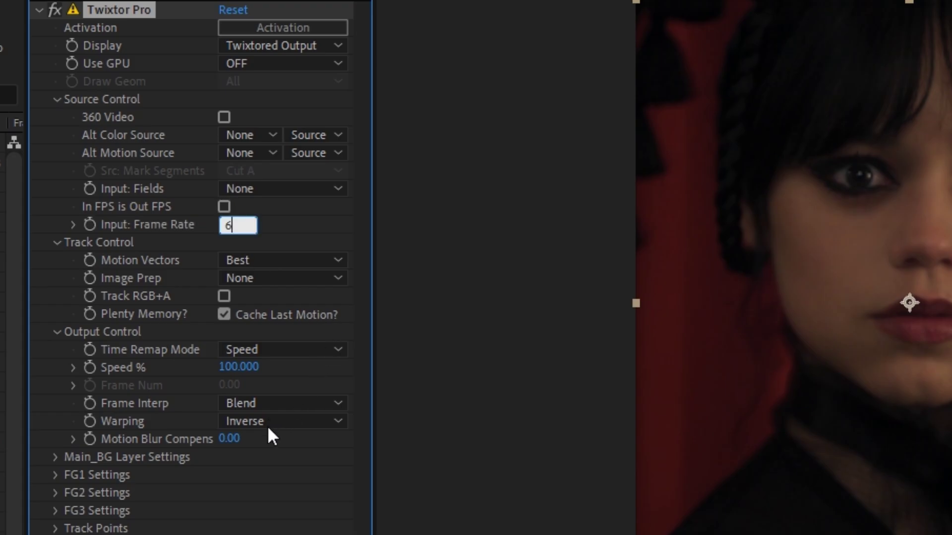
click(279, 421)
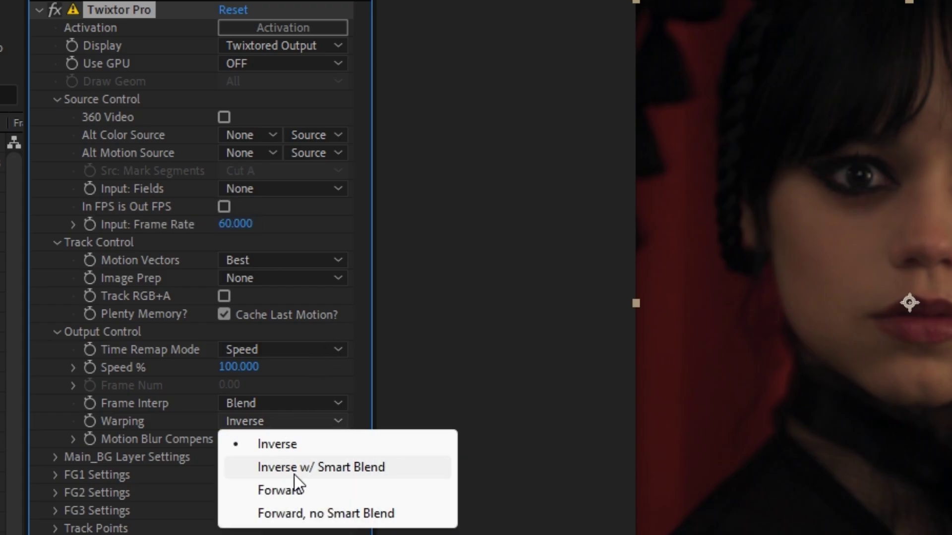
click(306, 468)
click(272, 404)
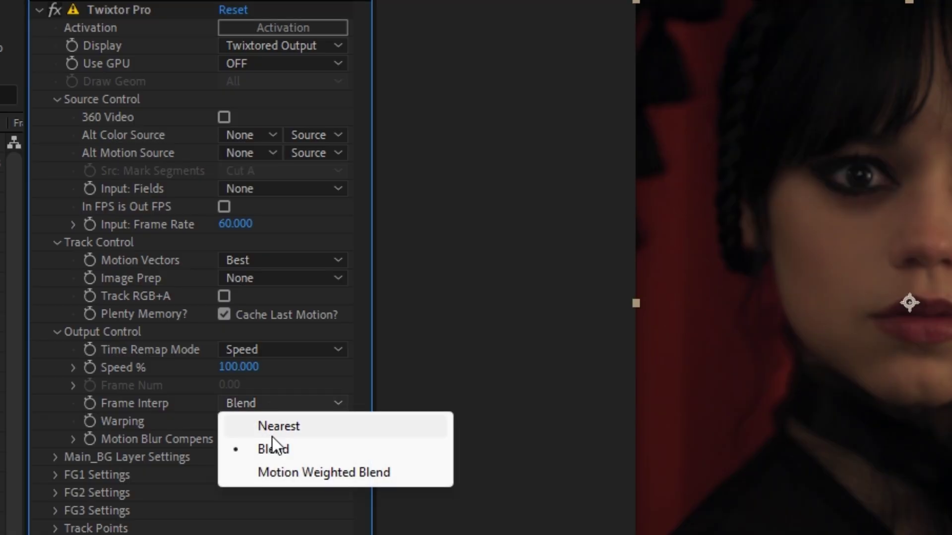
click(292, 471)
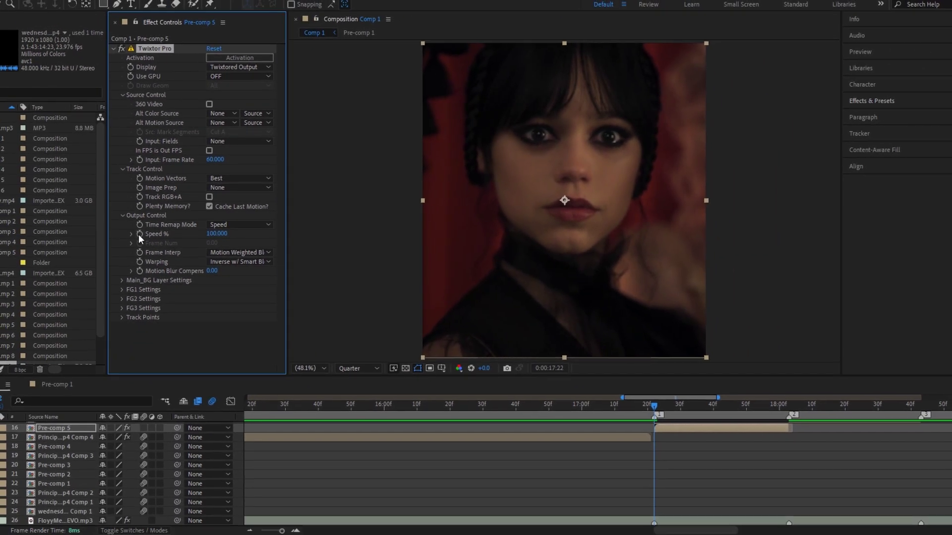
click(140, 234)
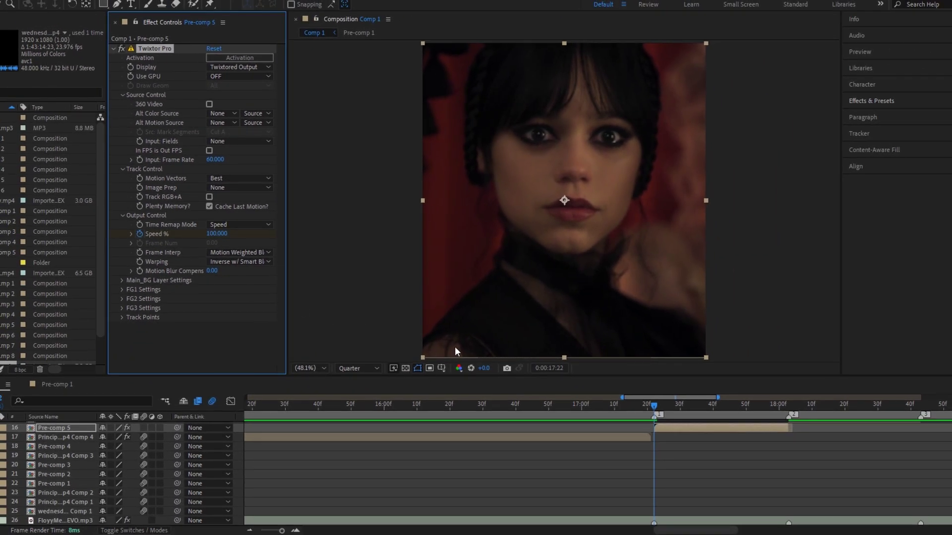
Add a 50% Speed % keyframe partway into the clip.
key(u)
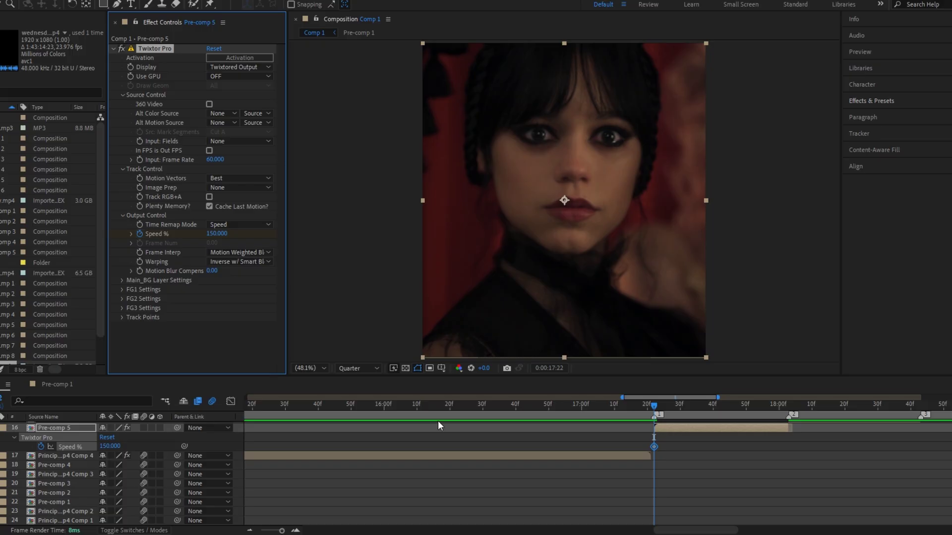
click(723, 409)
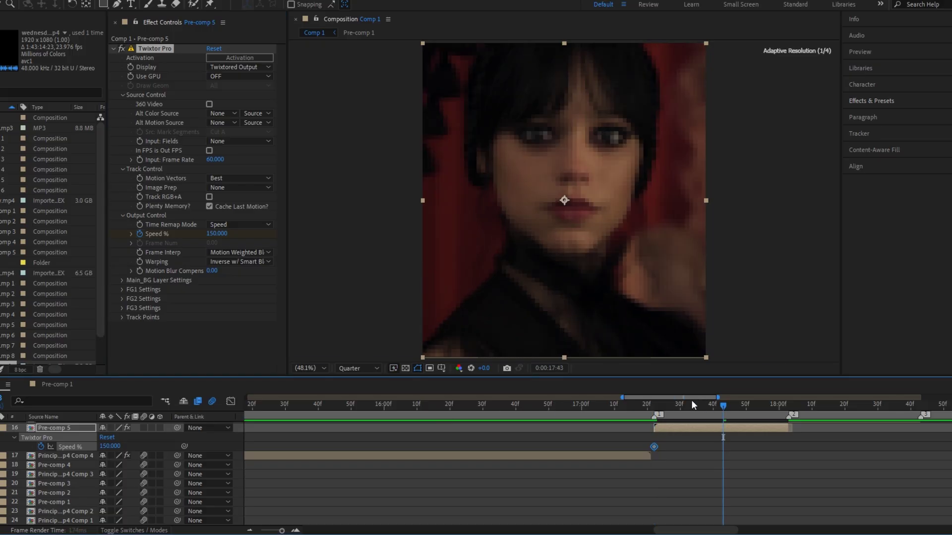
drag(633, 396, 658, 399)
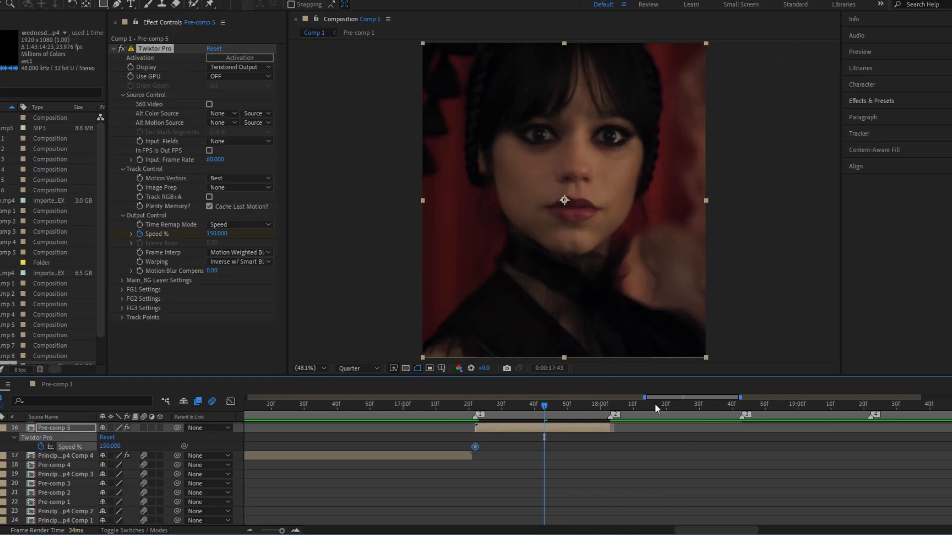
click(216, 234)
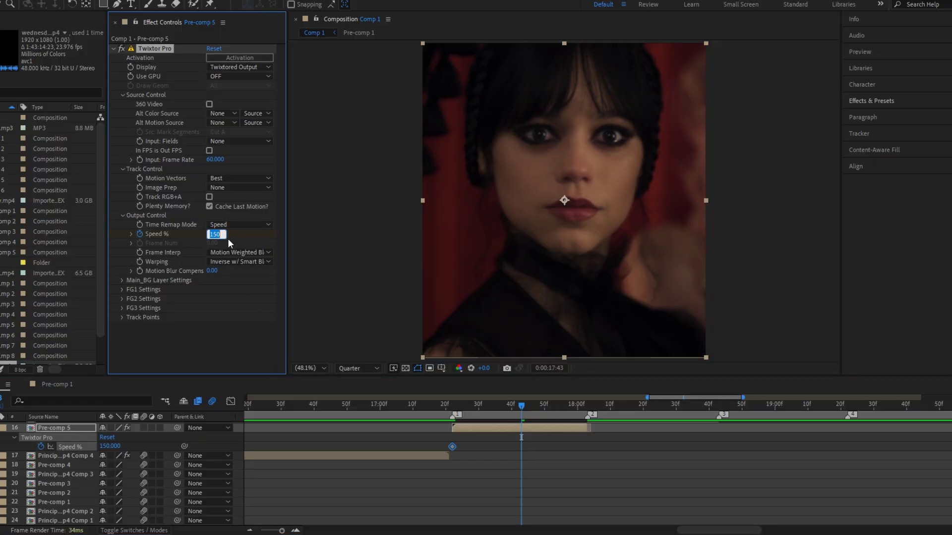
text(50)
key(Return)
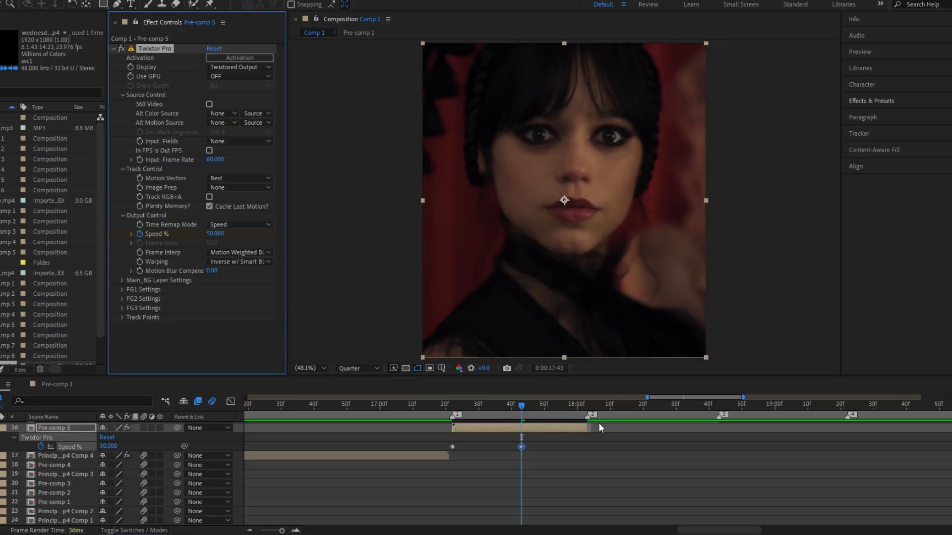
Add a 150% Speed % keyframe at the end of the close-up clip.
click(586, 401)
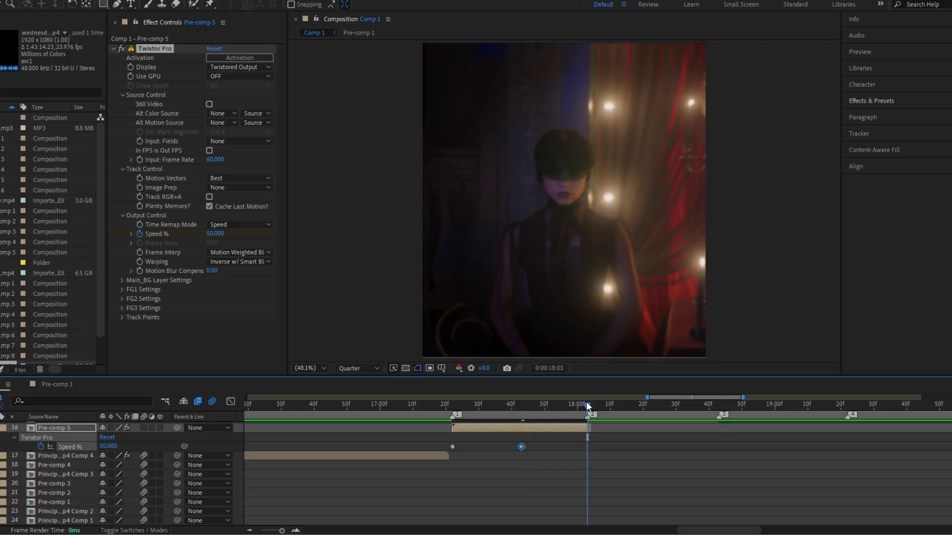
scroll(582, 401, up, 3)
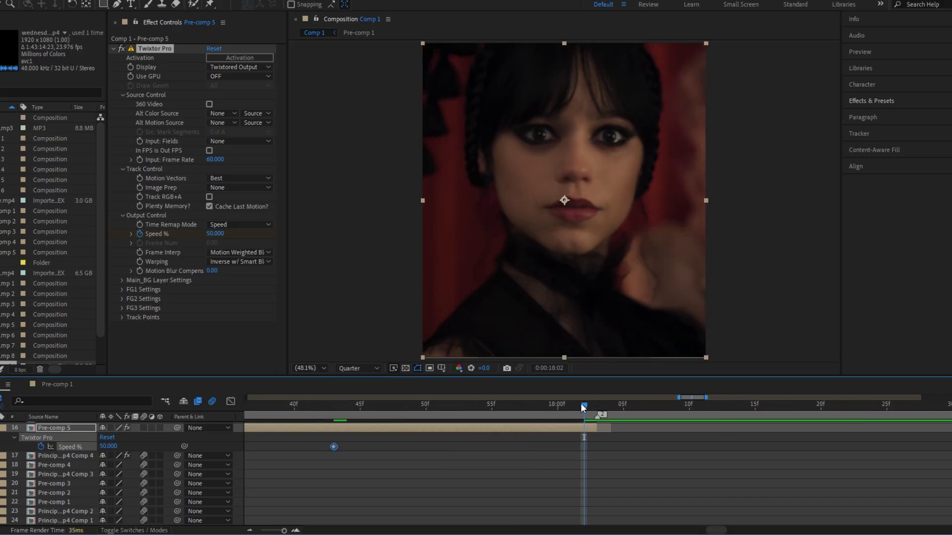
scroll(564, 406, down, 3)
click(215, 234)
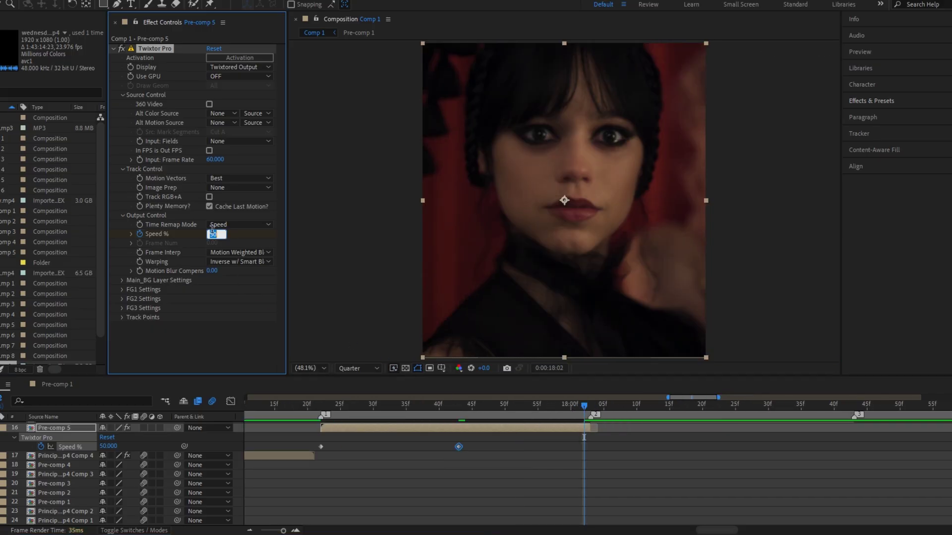
text(150)
key(Return)
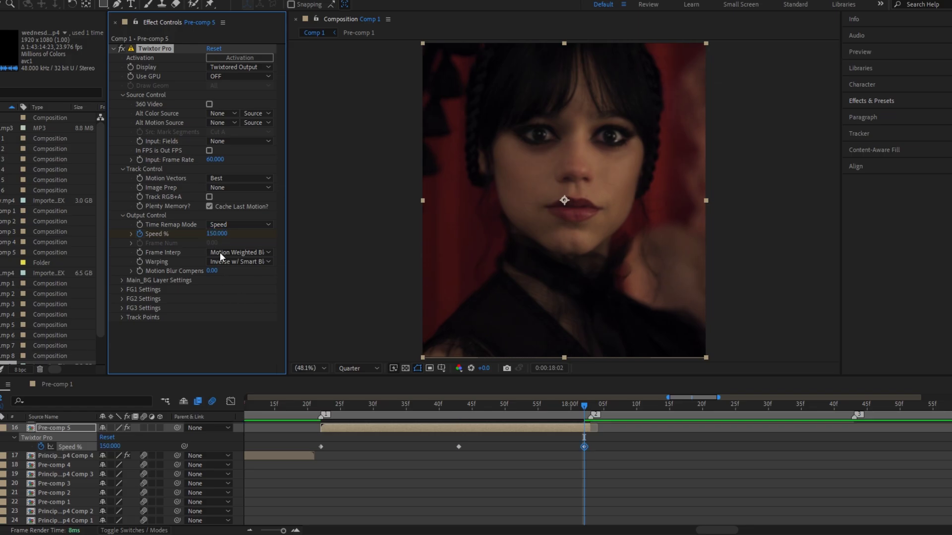
Stretch the three Speed % keyframes later in time and give them Easy Ease.
drag(617, 441, 317, 453)
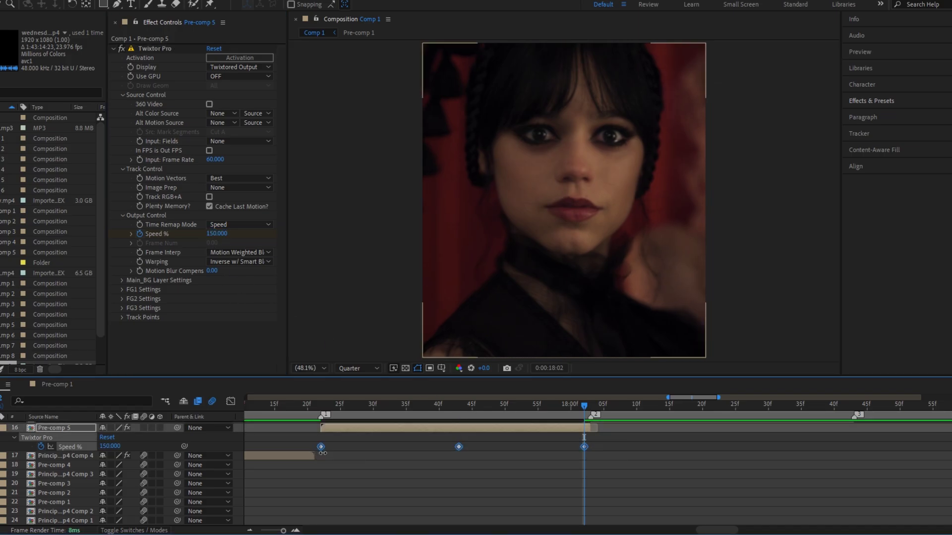
drag(584, 446, 591, 447)
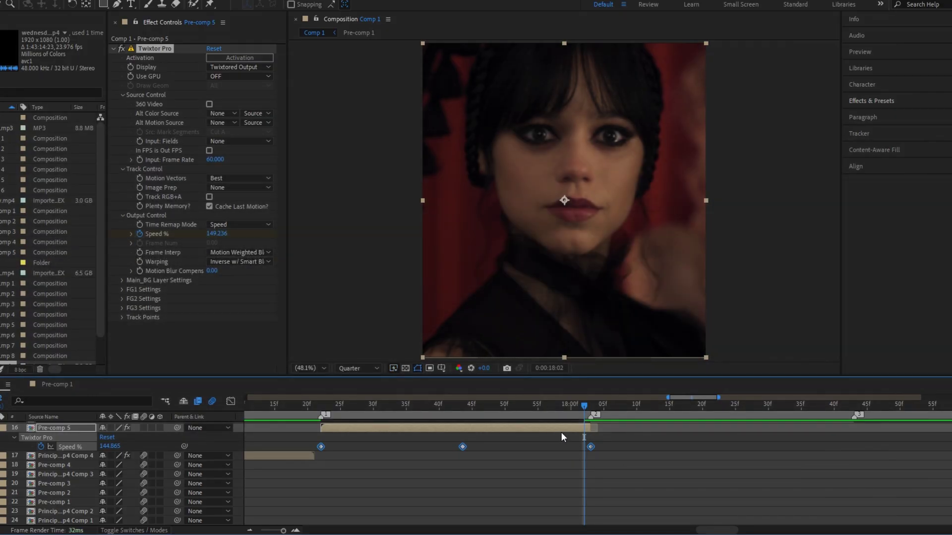
key(F9)
key(minus)
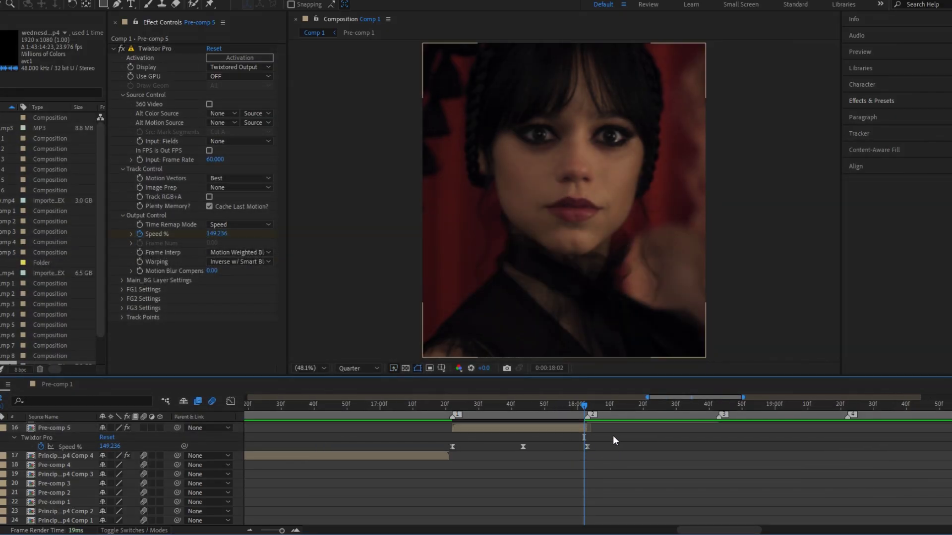
drag(555, 440, 449, 452)
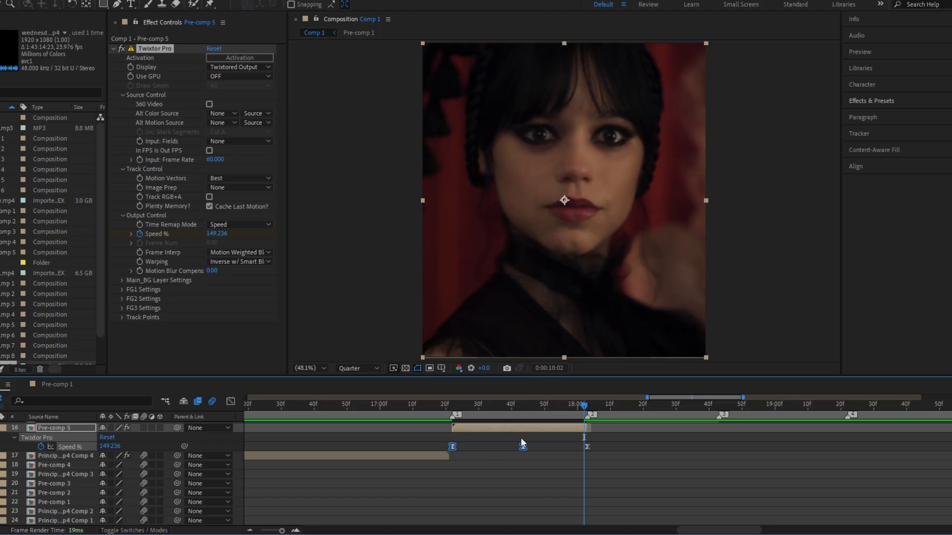
drag(614, 441, 436, 455)
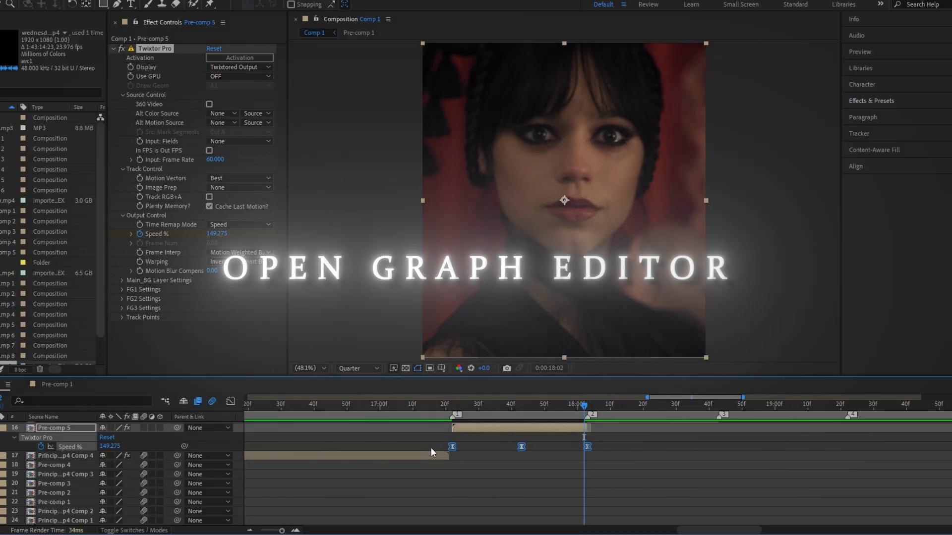
Show Speed % in the Graph Editor and ease the curve into the last keyframe.
click(230, 401)
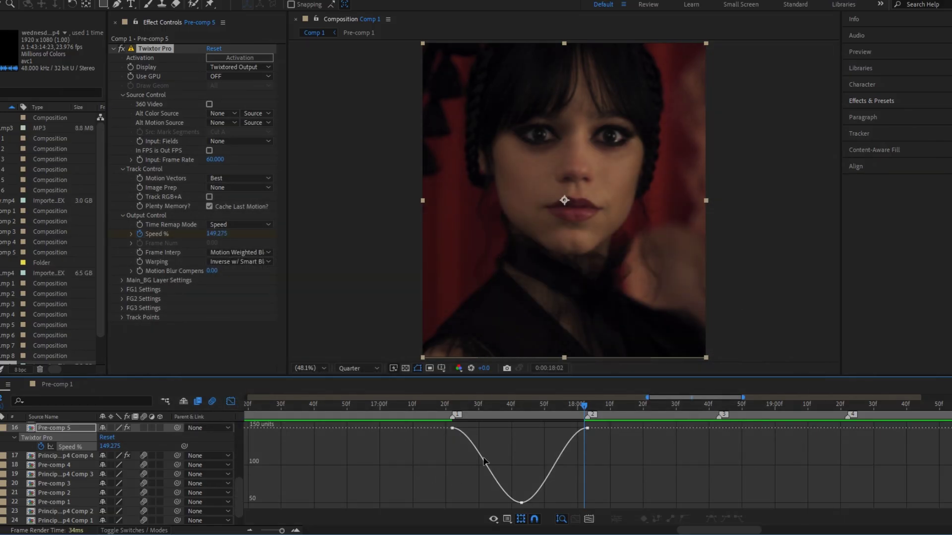
key(=)
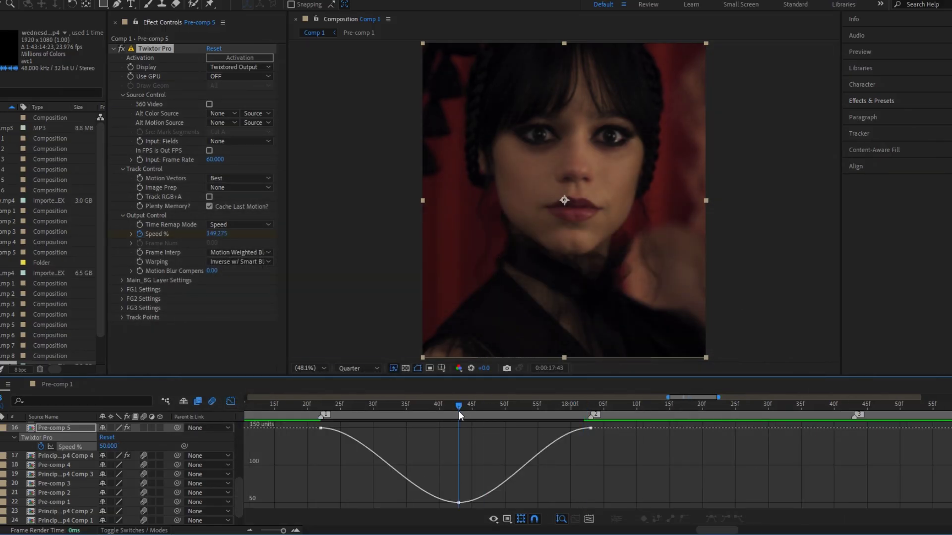
click(459, 413)
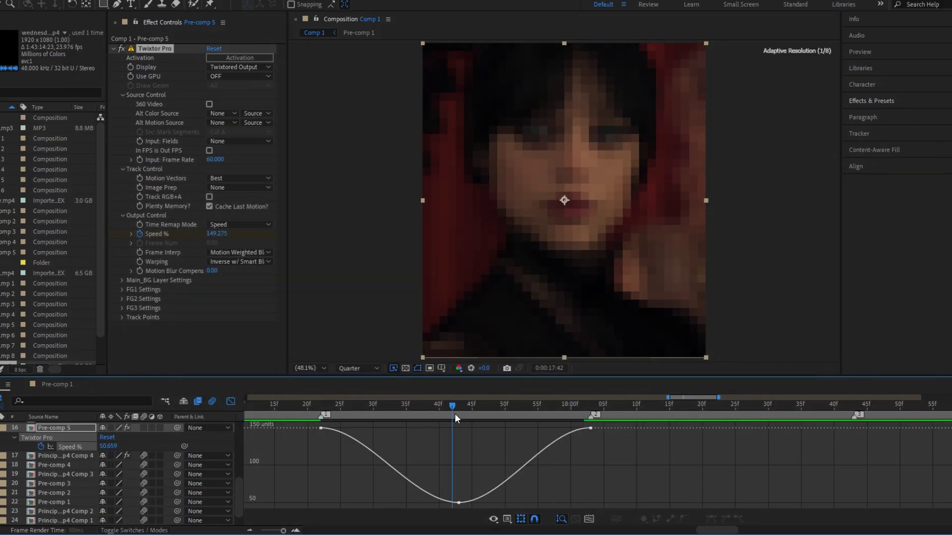
click(590, 428)
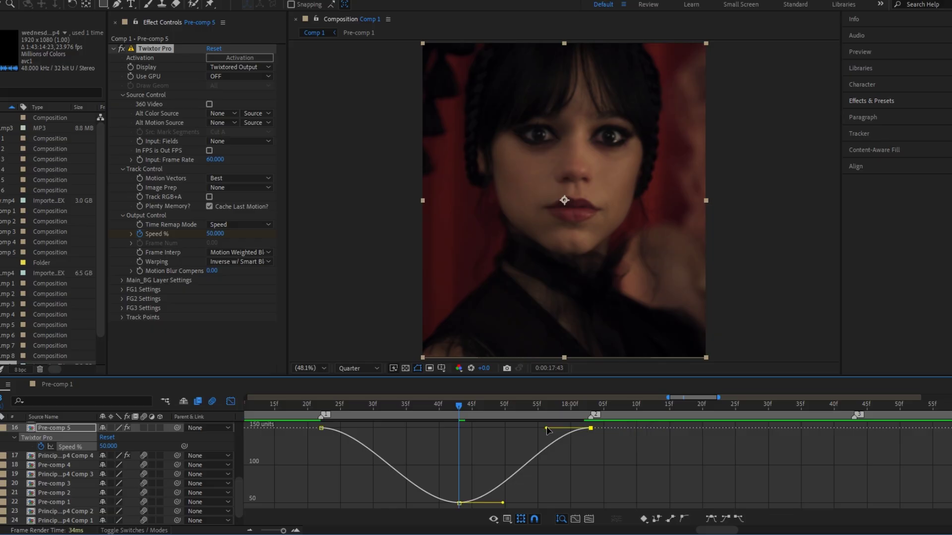
drag(552, 432, 560, 434)
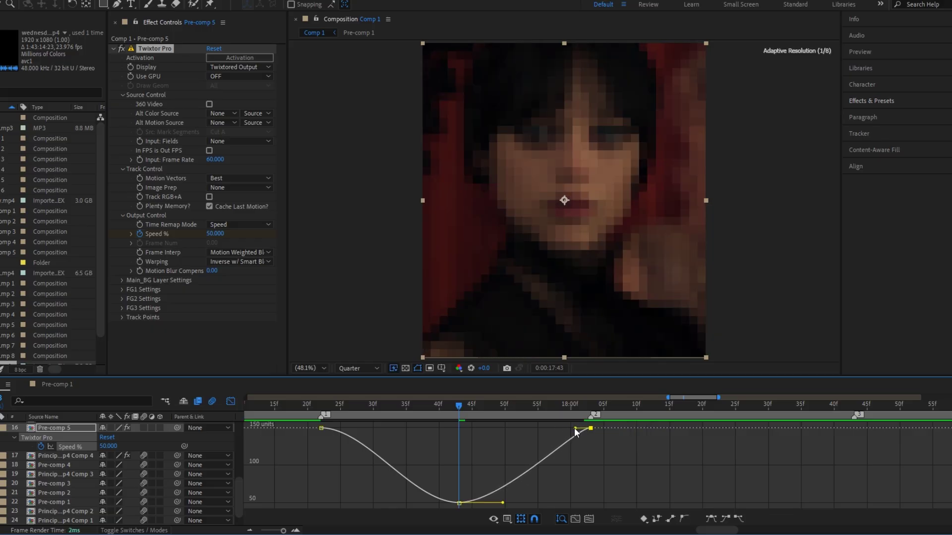
Shorten the easing out of the first Speed % keyframe.
click(323, 405)
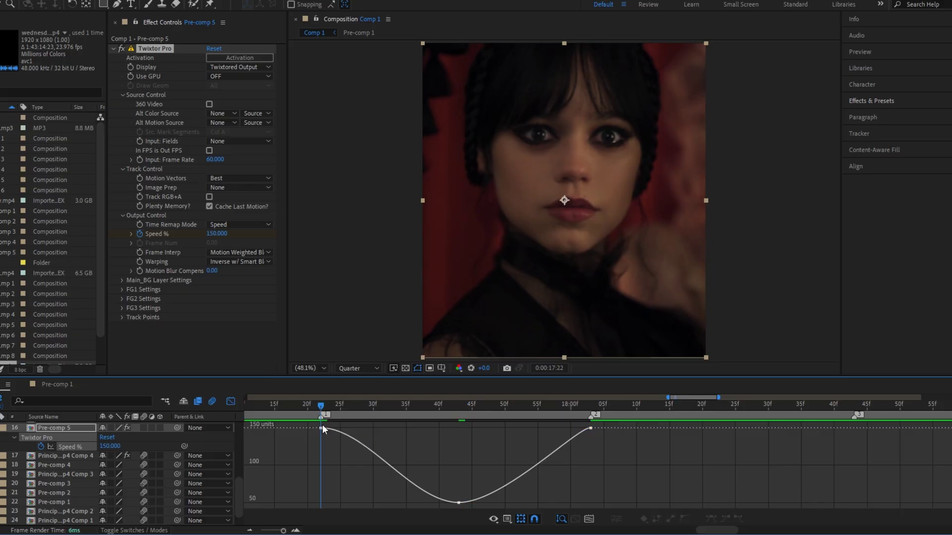
double_click(343, 431)
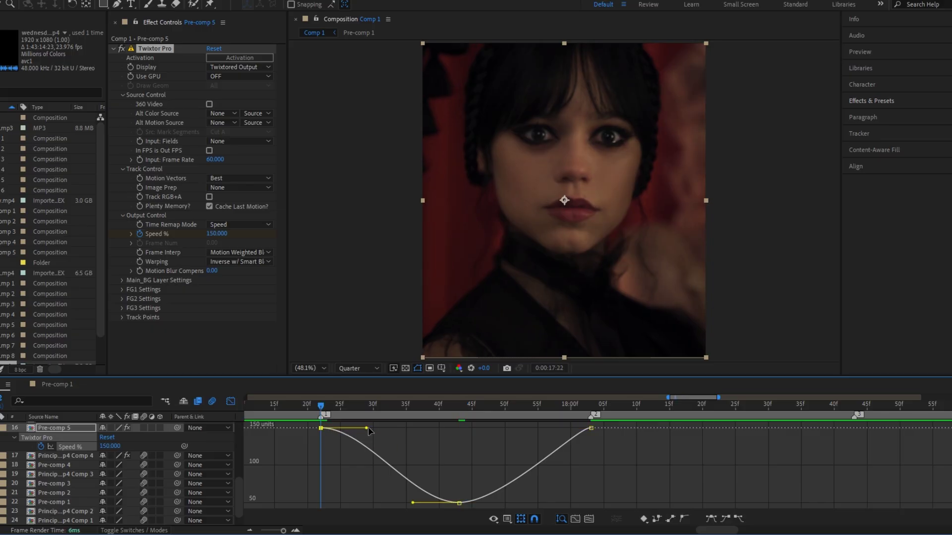
drag(359, 427, 337, 429)
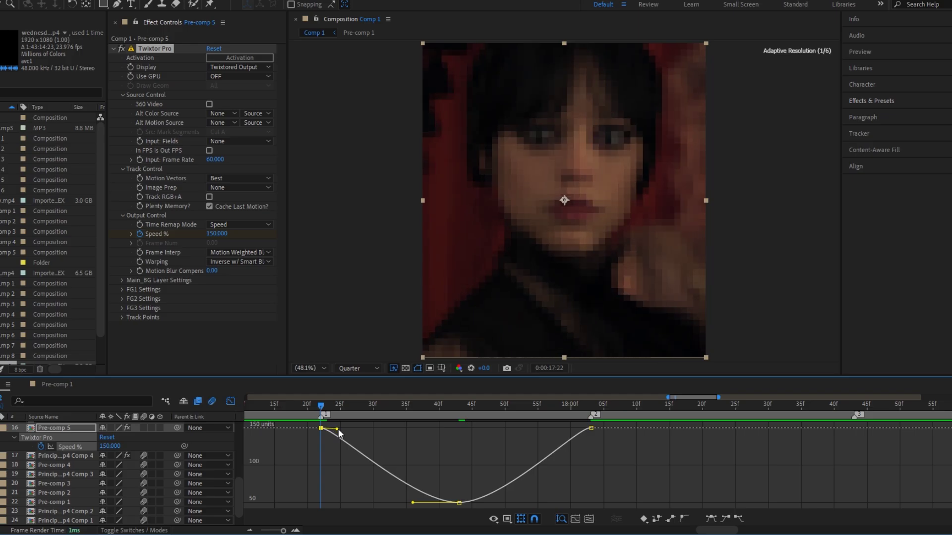
Widen the bezier easing around the middle 50% Speed % keyframe.
shift+click(459, 503)
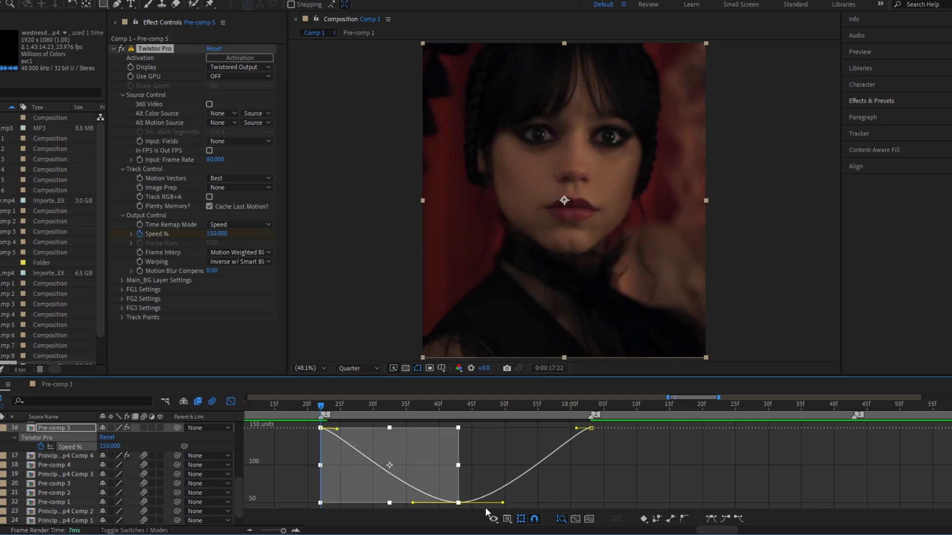
click(480, 431)
alt+scroll(465, 475, down, 2)
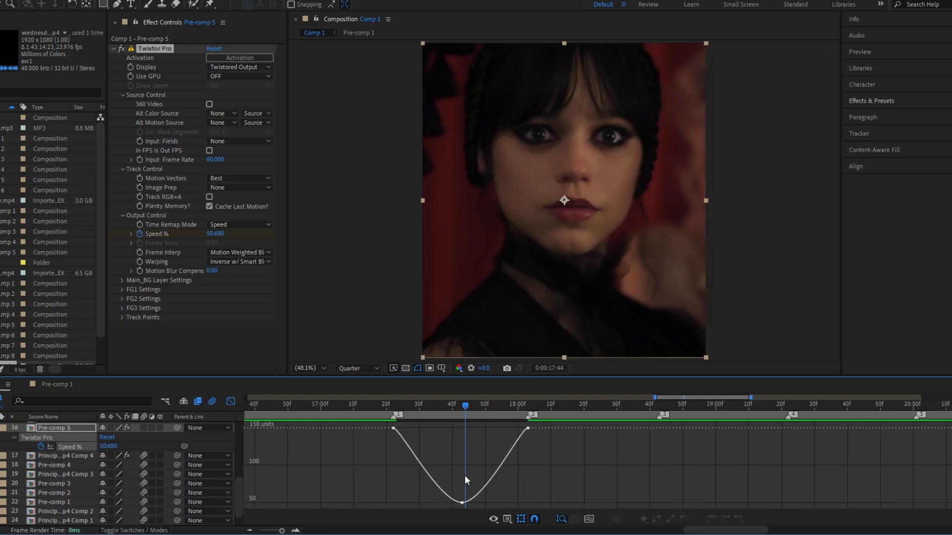
alt+scroll(462, 495, up, 2)
click(459, 502)
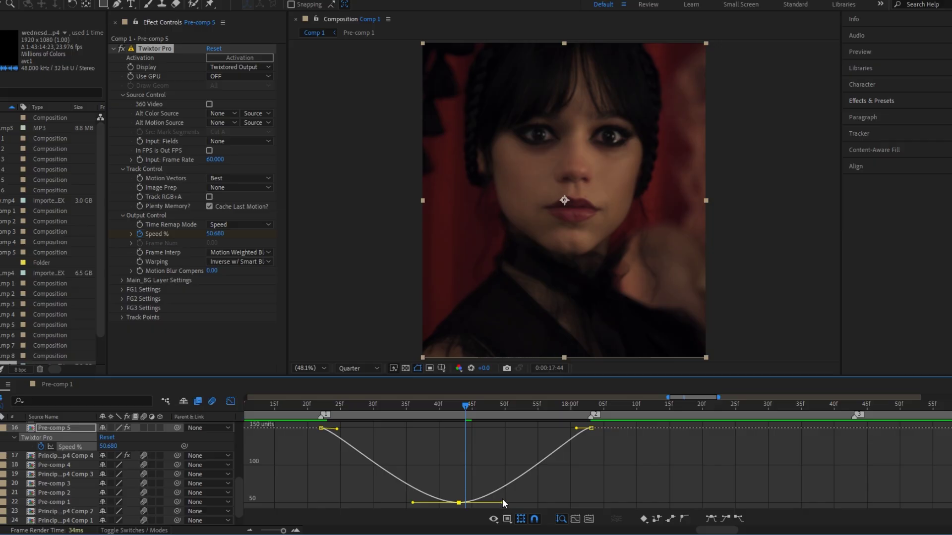
drag(508, 503, 510, 503)
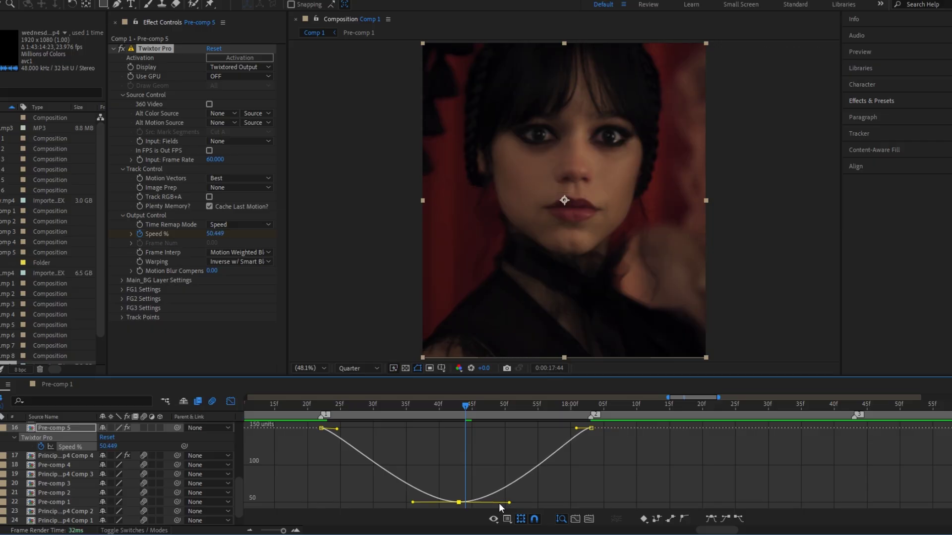
drag(413, 502, 400, 502)
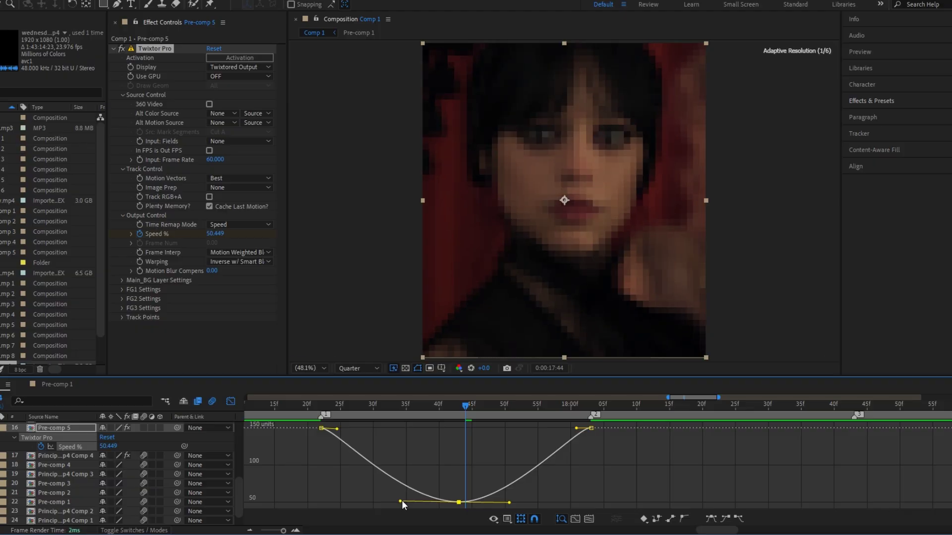
click(480, 454)
Preview the speed ramp from before the clip, ending at its slowest point.
alt+scroll(505, 447, down, 2)
alt+scroll(469, 404, down, 2)
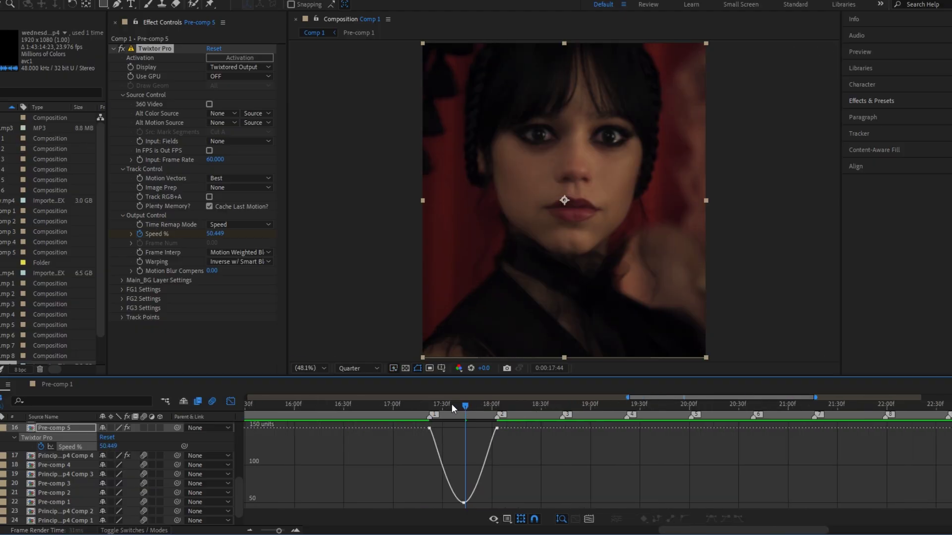
drag(465, 404, 263, 462)
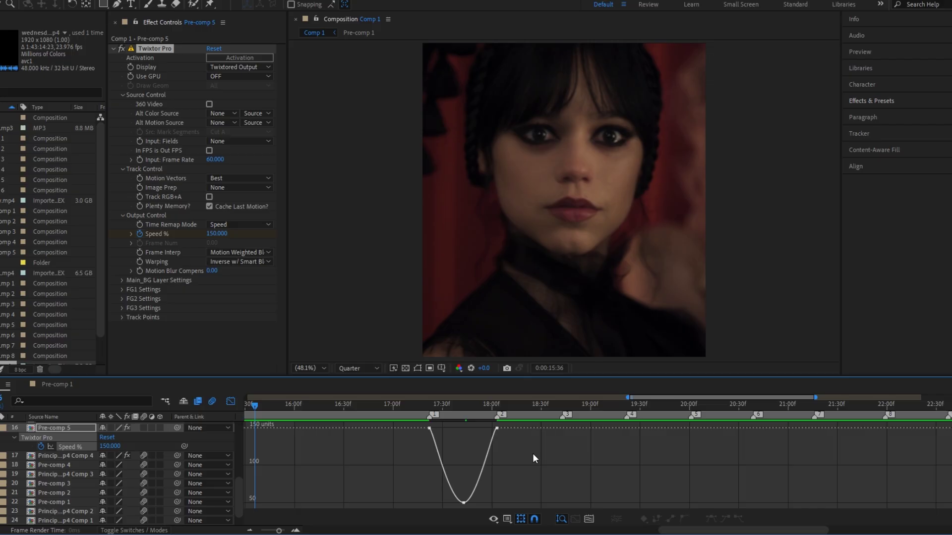
key(space)
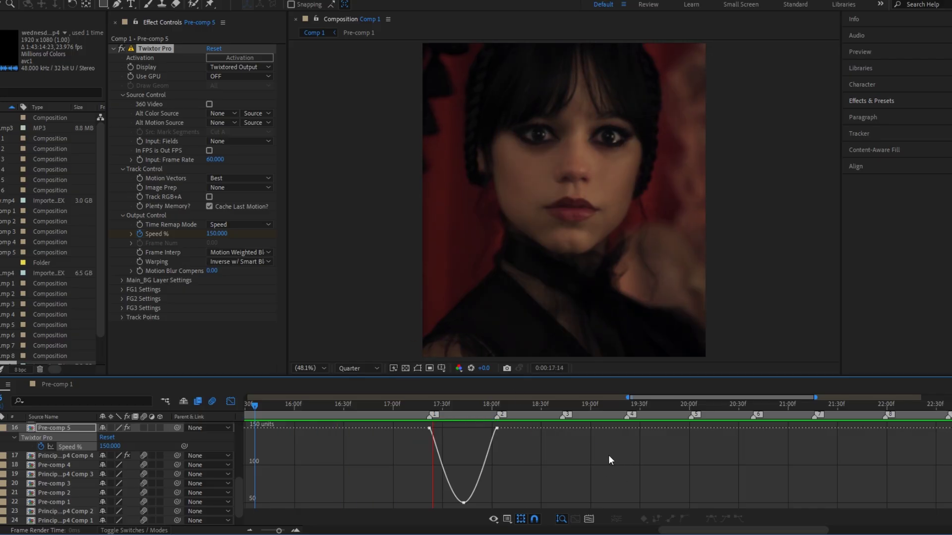
key(space)
drag(470, 412, 465, 406)
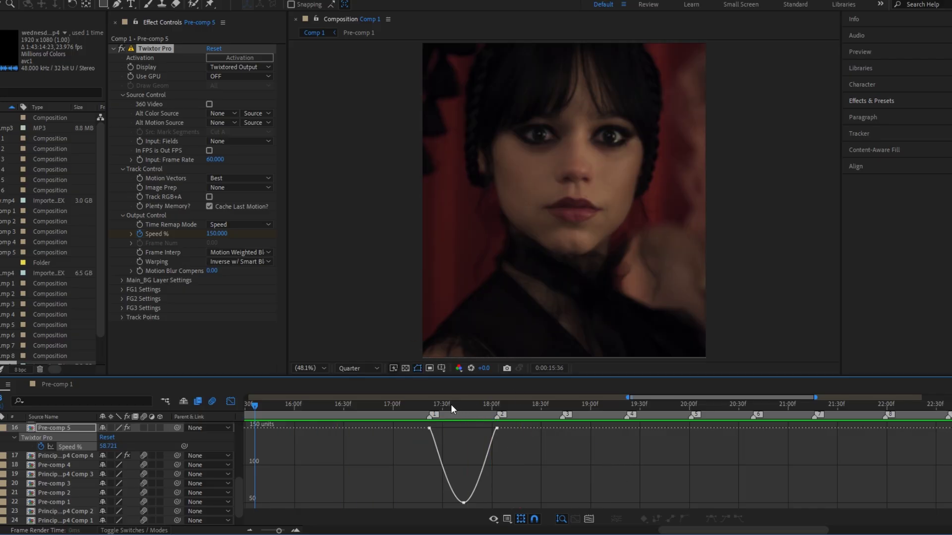
Copy Pre-comp 5's Twixtor Pro effect and paste it onto layer 15 at that layer's start.
key(u)
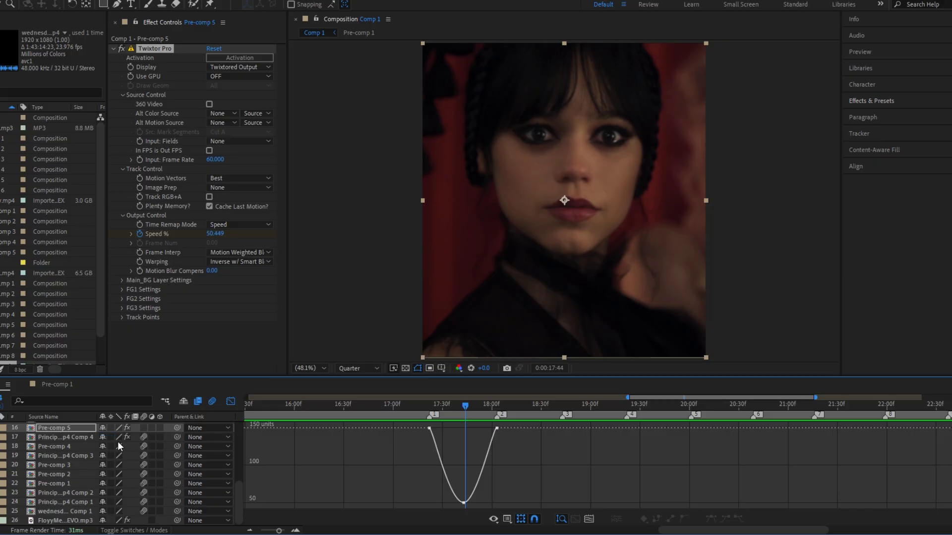
click(230, 401)
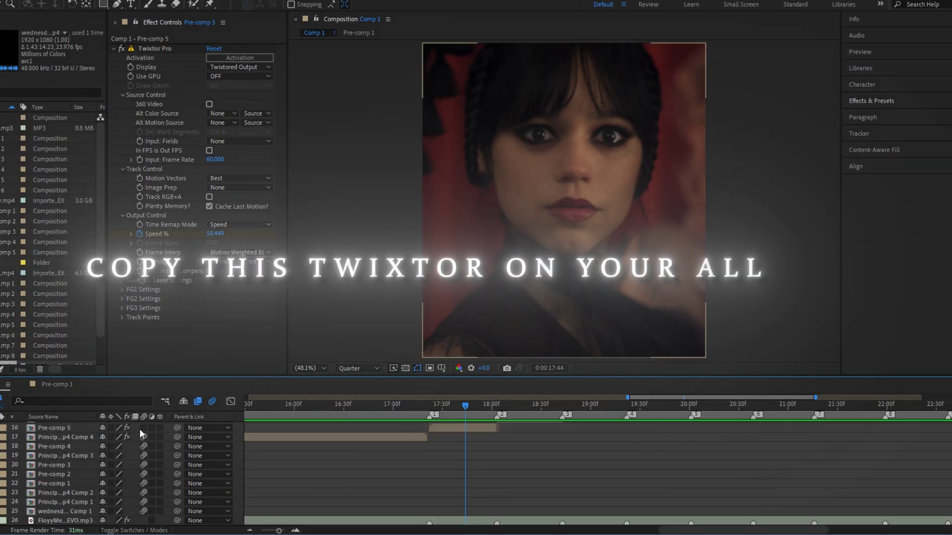
click(440, 430)
key(i)
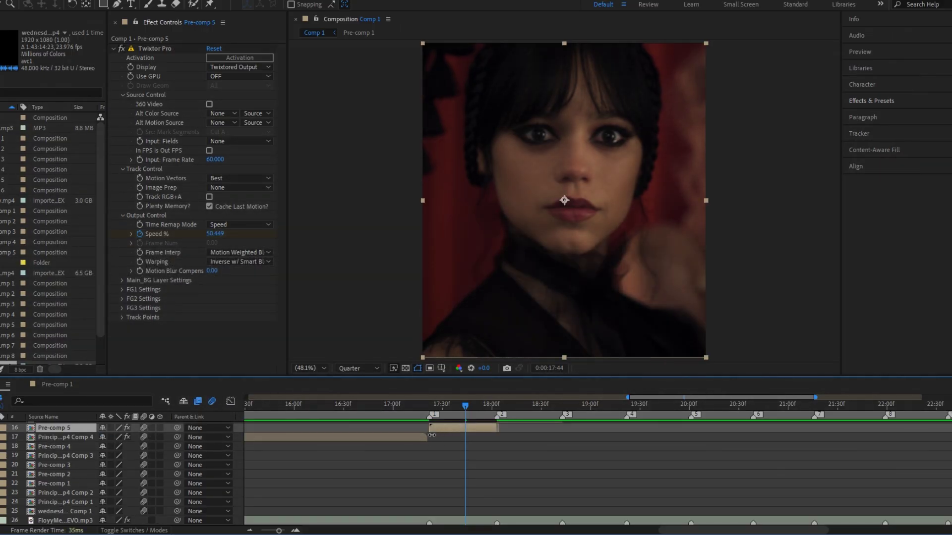
click(153, 48)
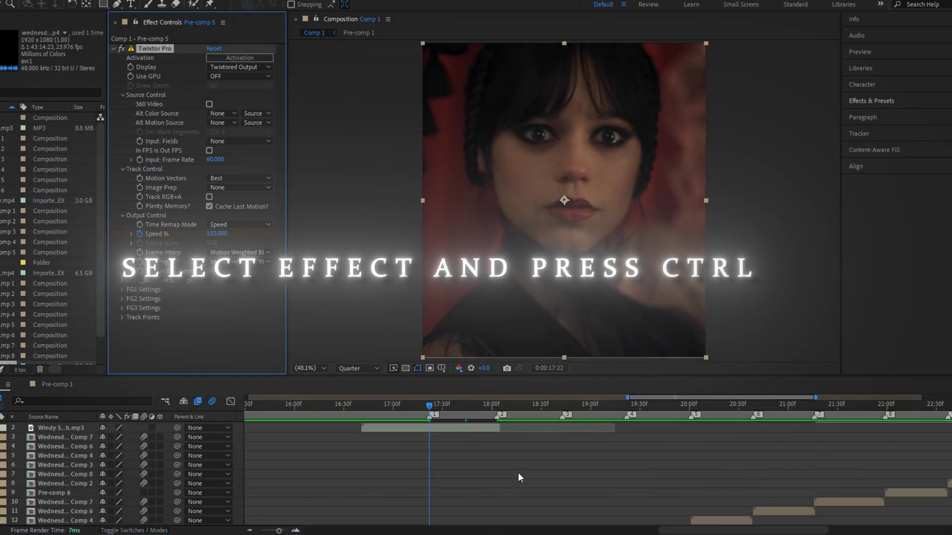
scroll(534, 486, up, 3)
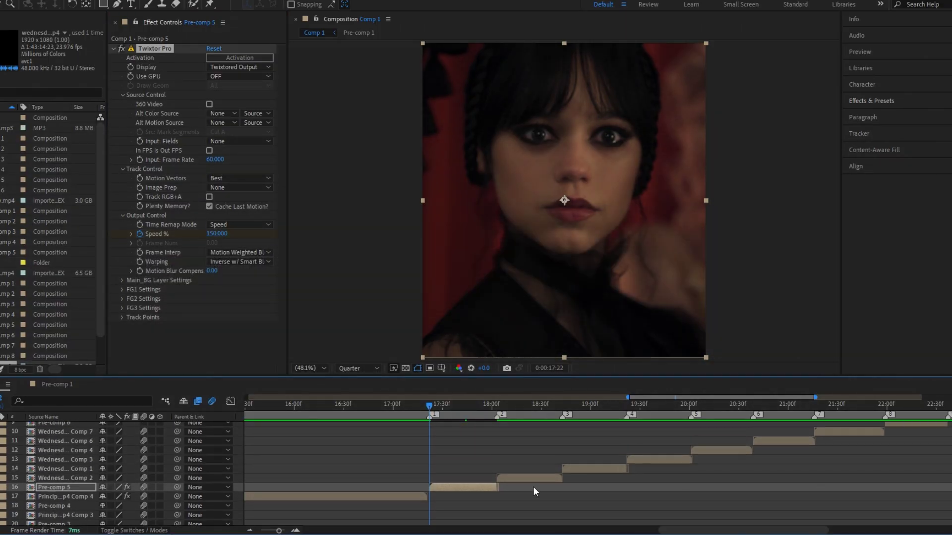
click(519, 477)
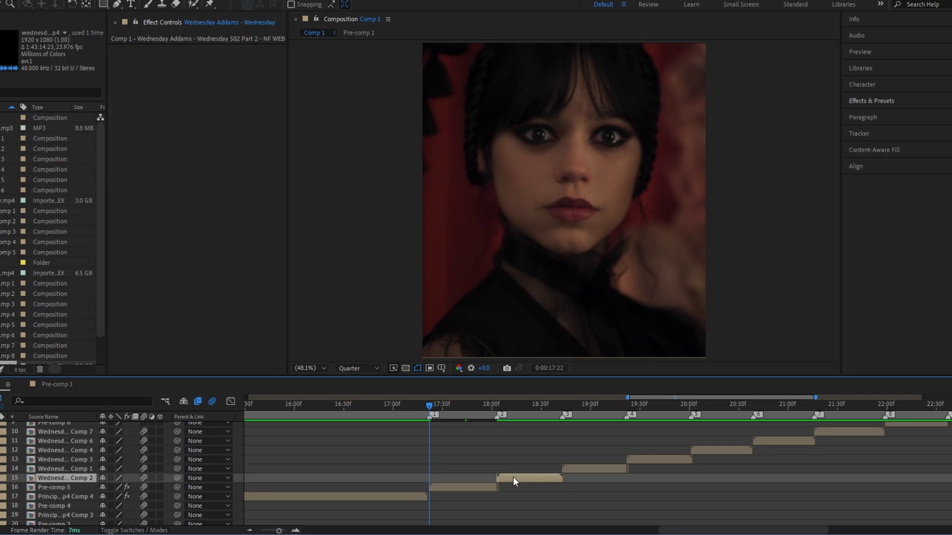
key(i)
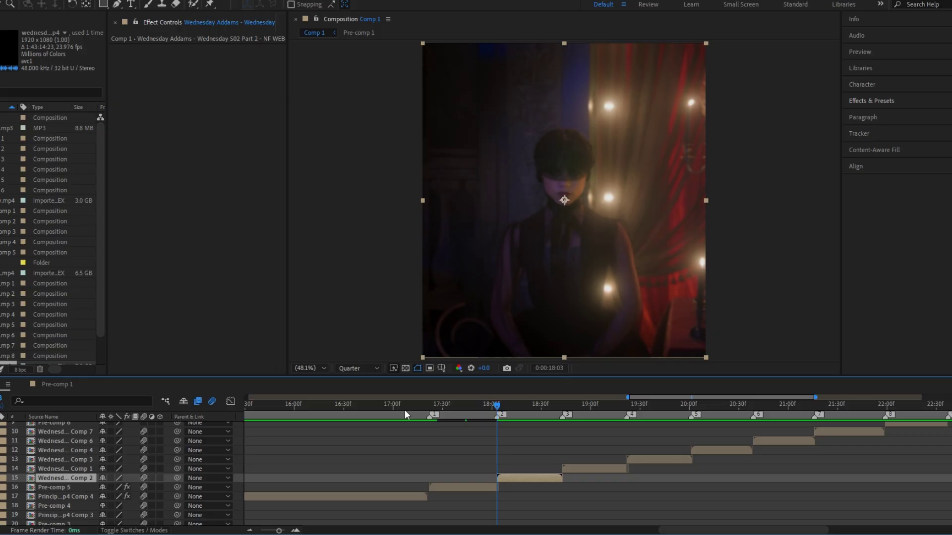
key(ctrl+v)
Rescale layer 15's three Speed % keyframes by pulling the last one slightly earlier.
key(u)
key(equal)
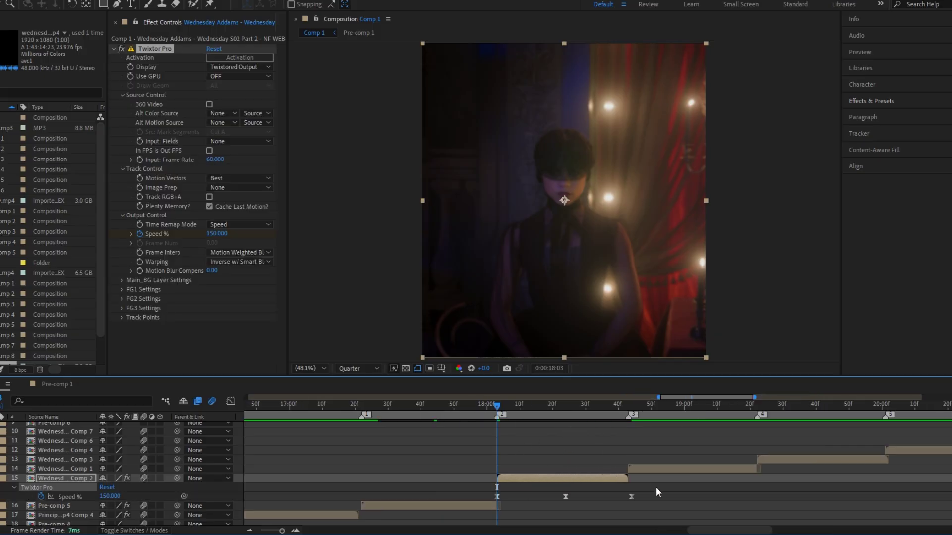
key(equal)
drag(787, 492, 418, 500)
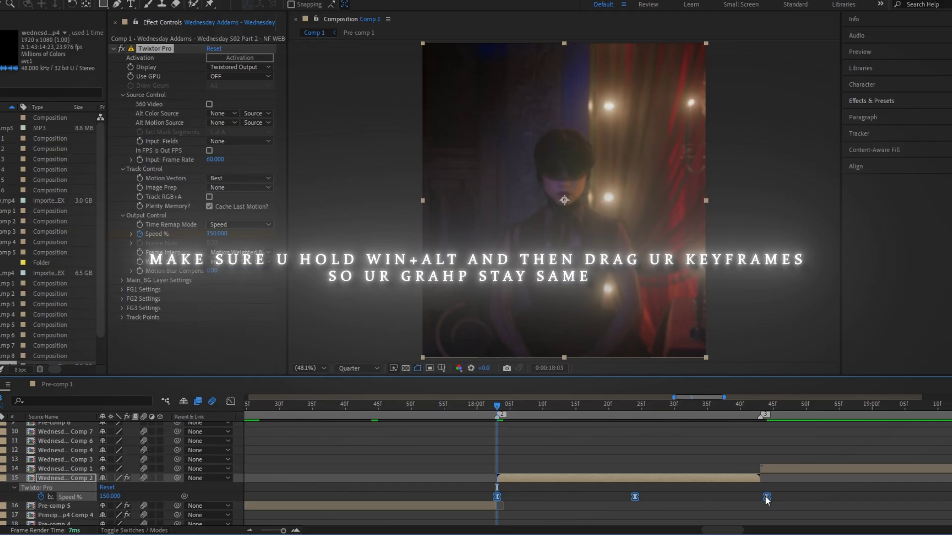
drag(764, 496, 759, 498)
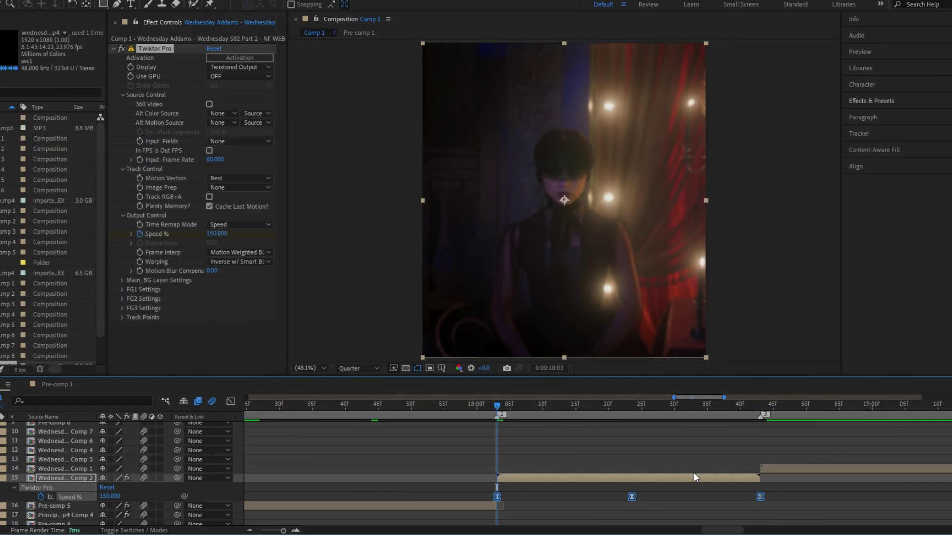
Preview the layer 15 speed ramp from 15:47 through 18:43.
key(u)
key(minus)
key(minus)
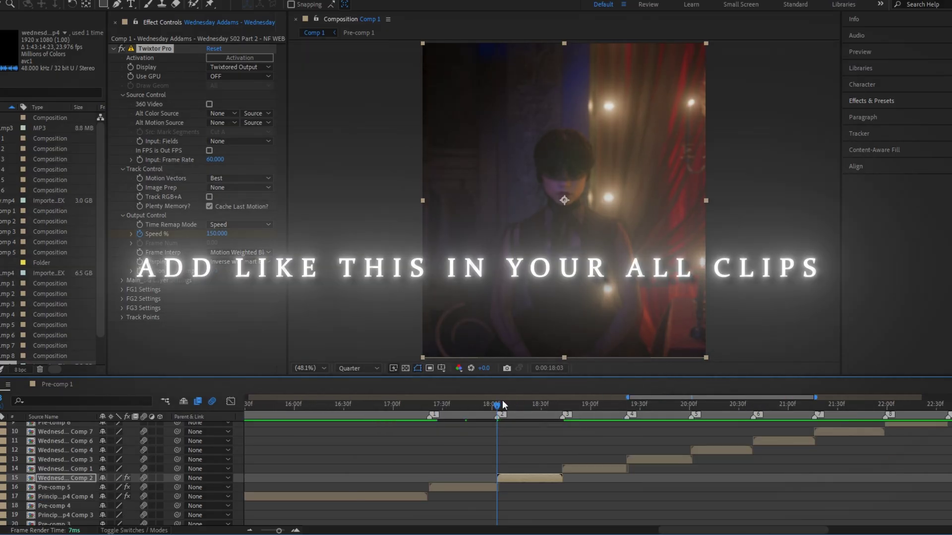
drag(504, 407, 272, 453)
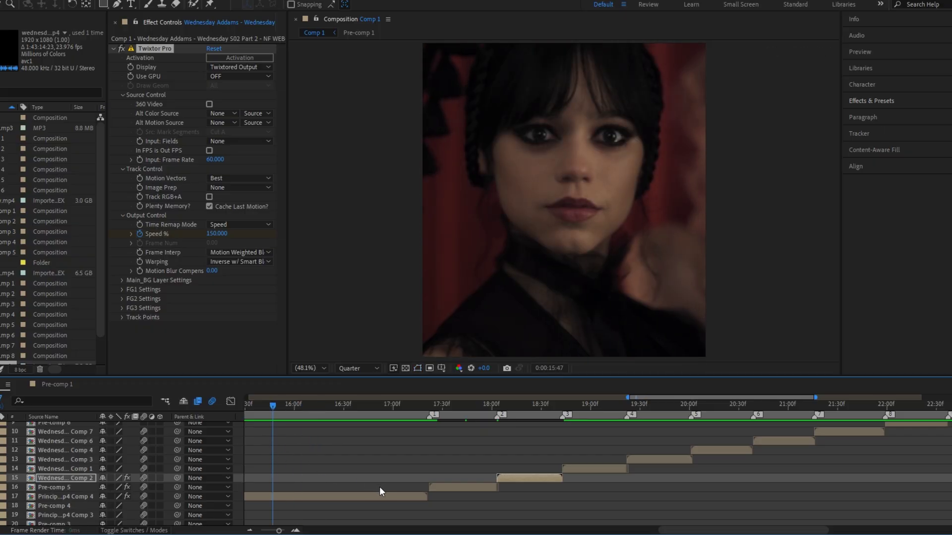
key(space)
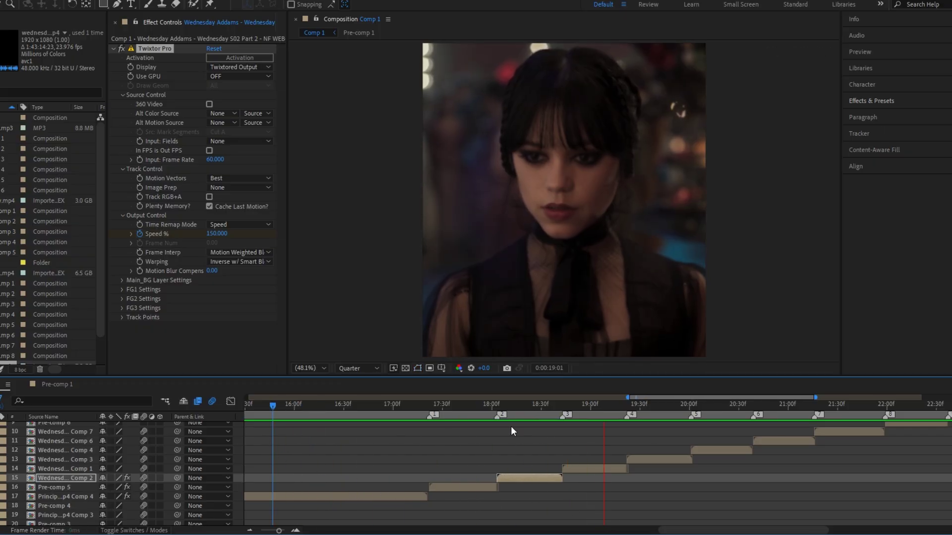
click(456, 404)
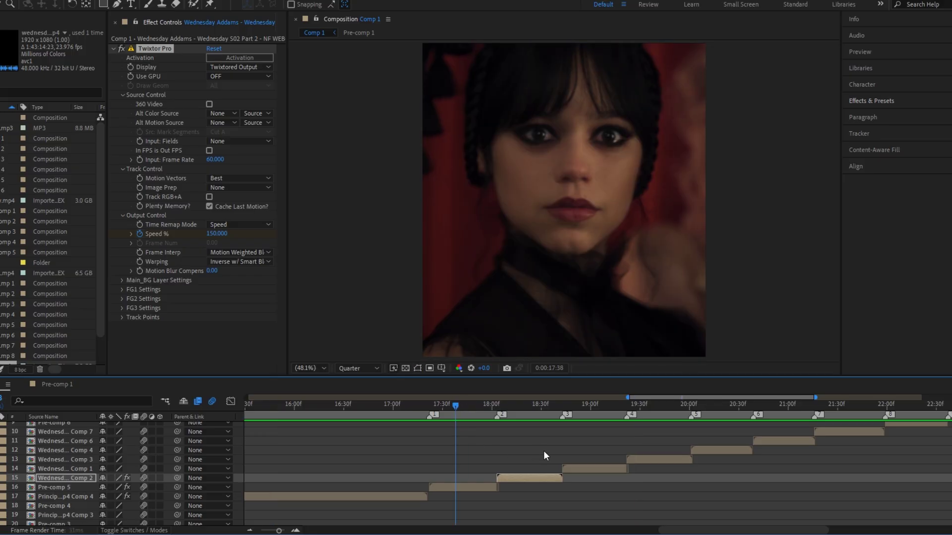
key(space)
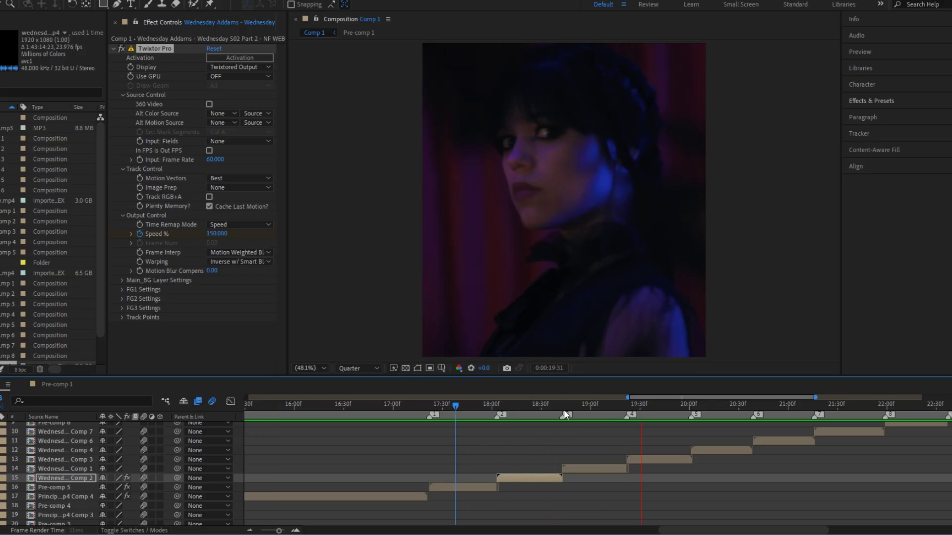
click(564, 409)
Paste the Twixtor speed ramp onto the layer 14 clip.
key(equal)
key(equal)
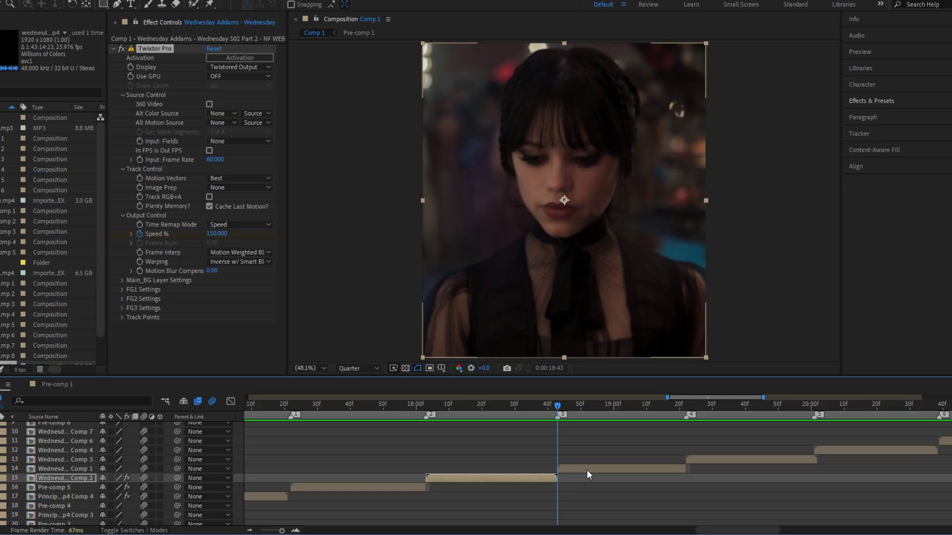
click(597, 469)
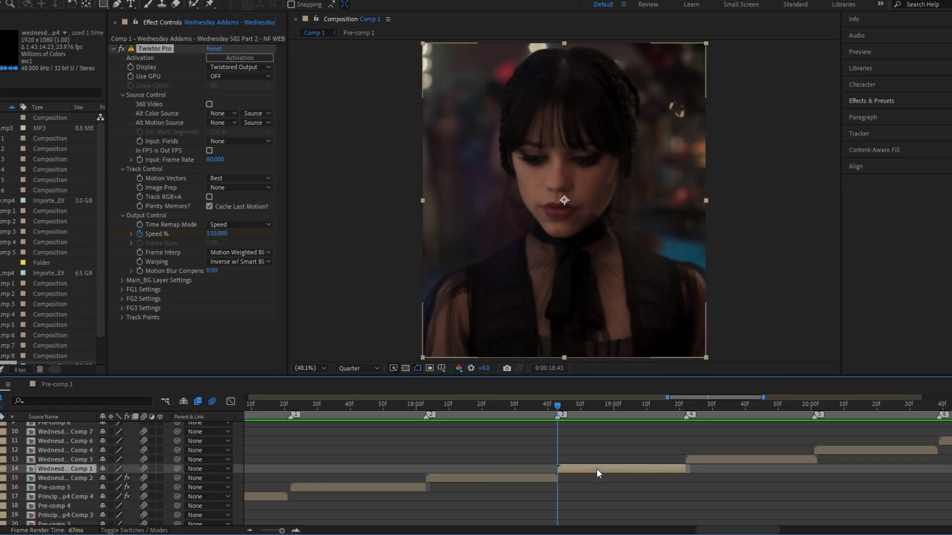
key(ctrl+v)
click(694, 463)
Find the zoom spot near 17:22 and add an adjustment layer split there.
key(i)
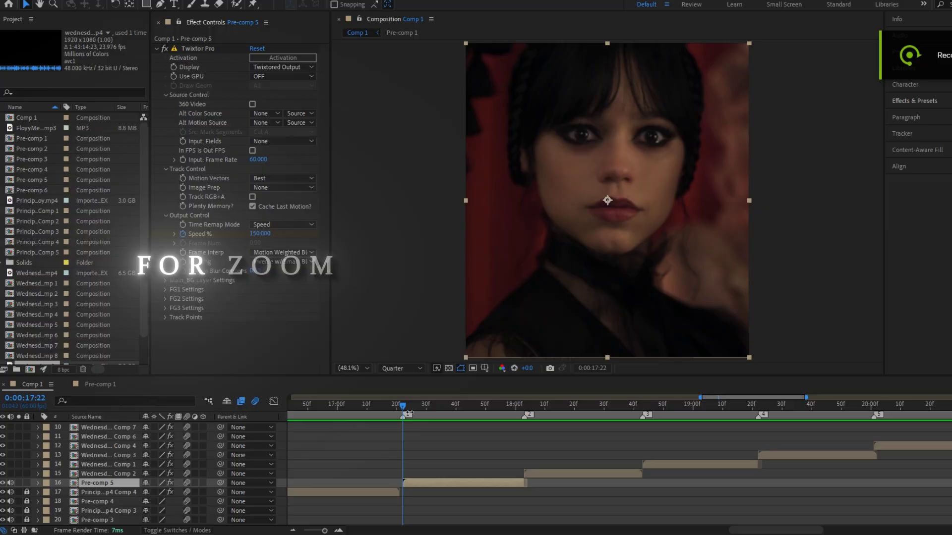
click(331, 419)
mouse_move(330, 420)
mouse_down()
mouse_move(557, 478)
mouse_move(412, 465)
mouse_move(400, 448)
mouse_up()
key(ctrl+alt+y)
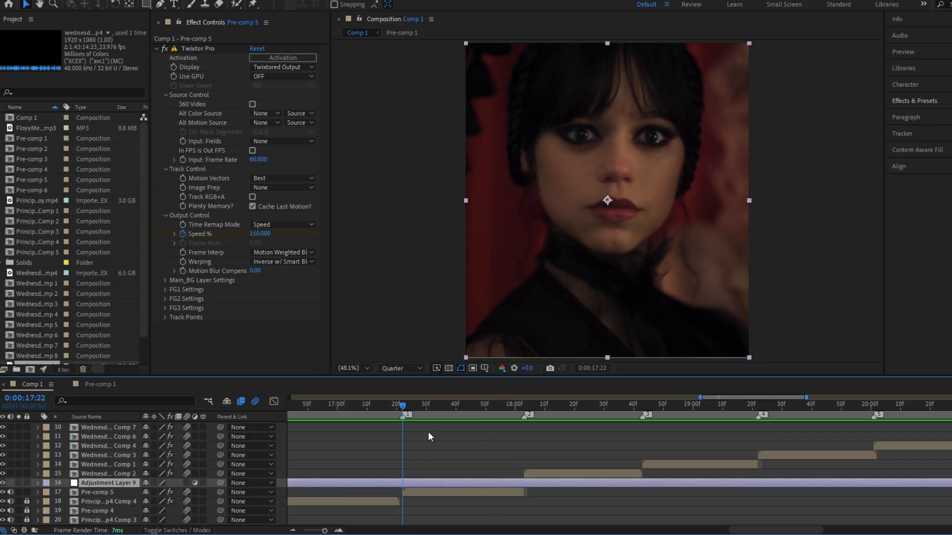
key(ctrl+shift+d)
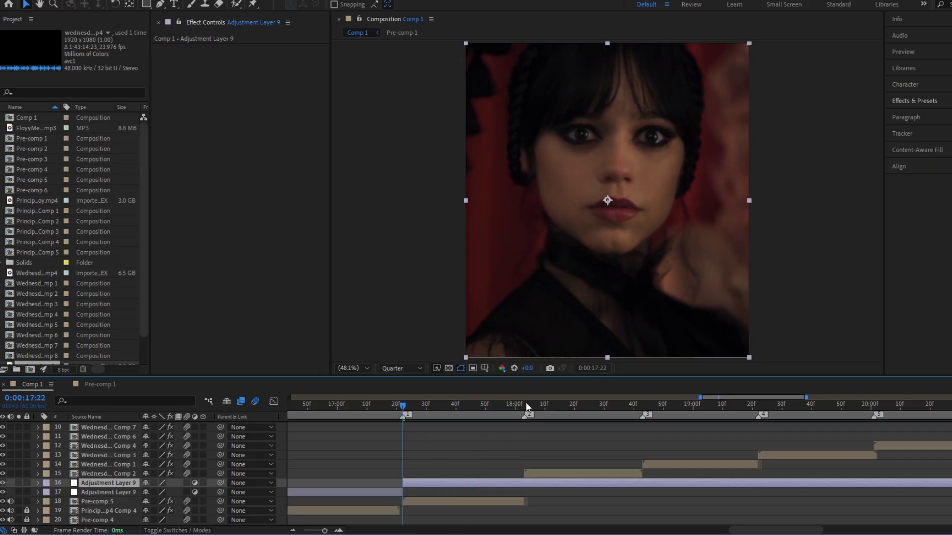
Trim the adjustment layer to end at 18:03 and delete its unused earlier piece.
click(524, 404)
key(alt+bracketright)
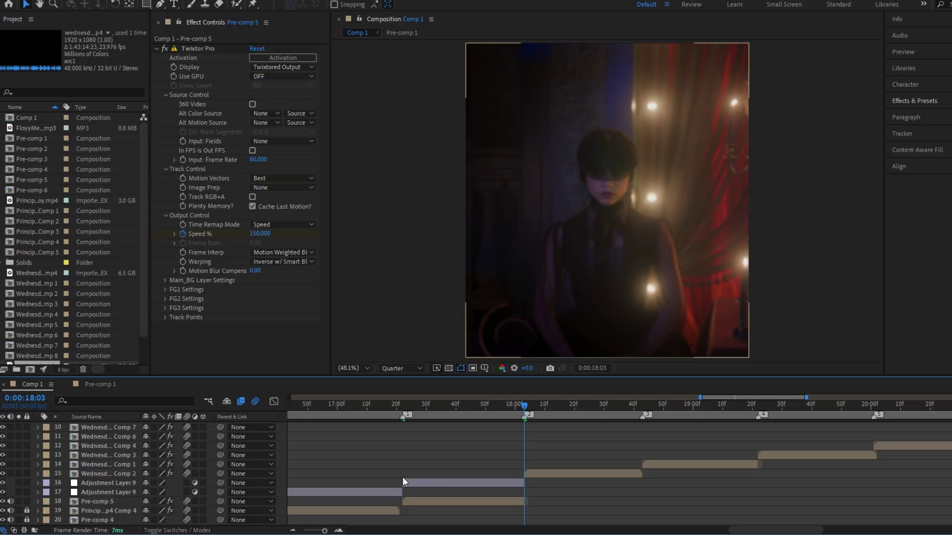
click(371, 494)
key(Delete)
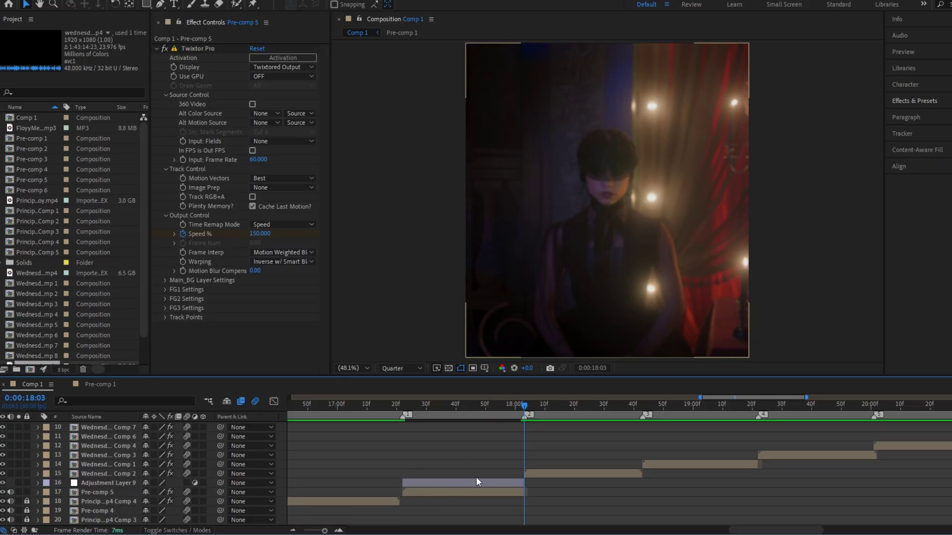
click(469, 482)
key(i)
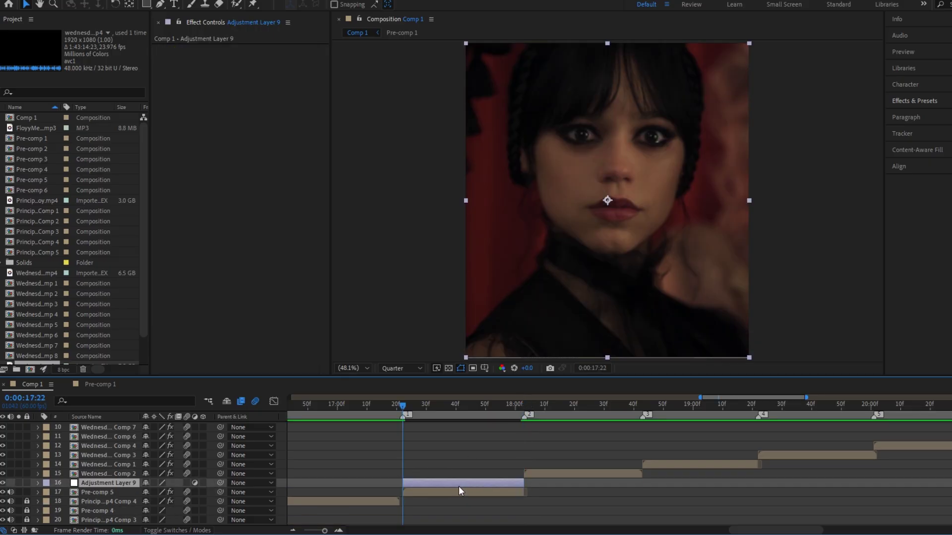
key(ctrl+space)
Apply S_BlurMoCurves to the adjustment layer and keyframe Z Dist at its 17:22 start.
text(blu)
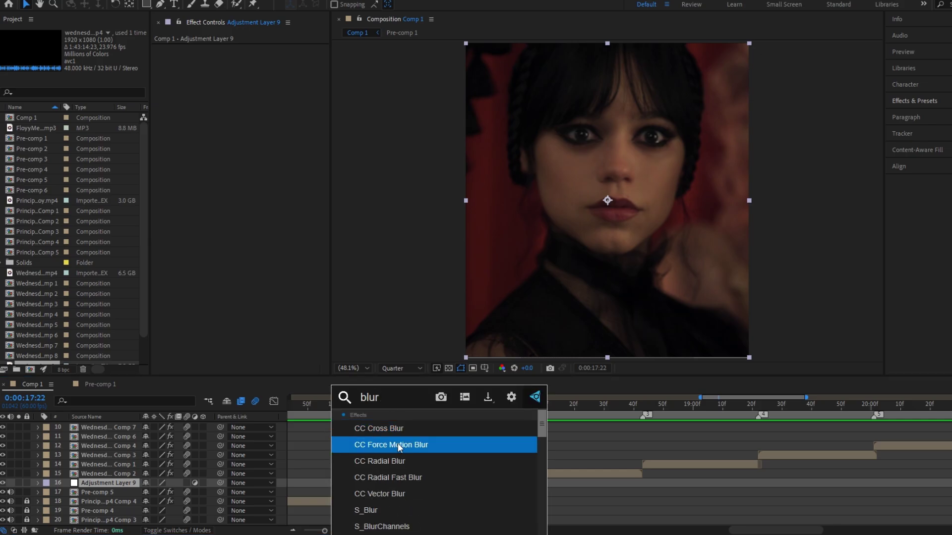
text(rmo)
key(Up)
key(Return)
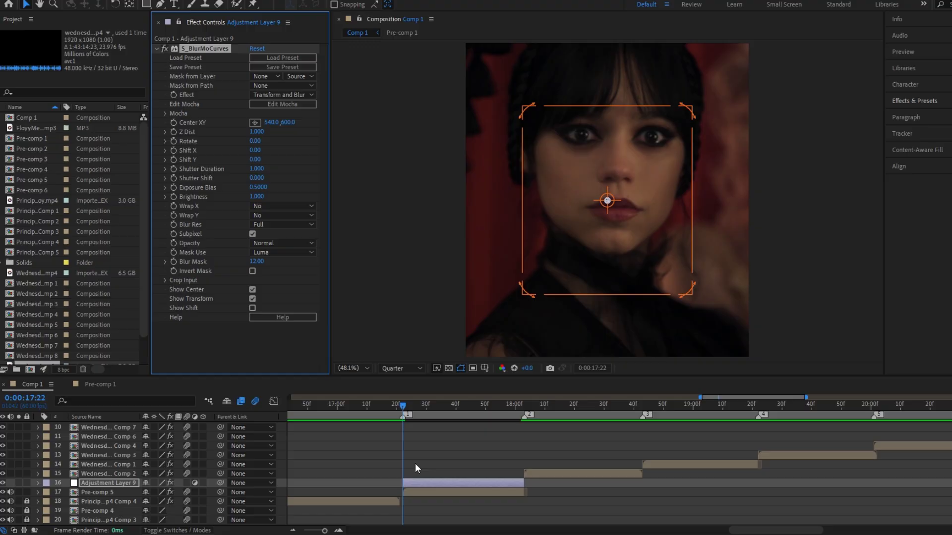
click(460, 480)
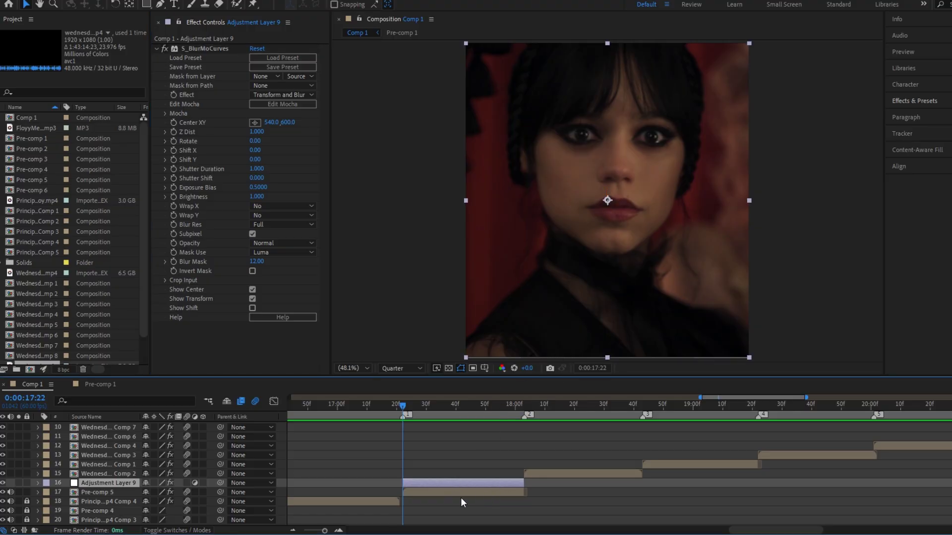
click(175, 133)
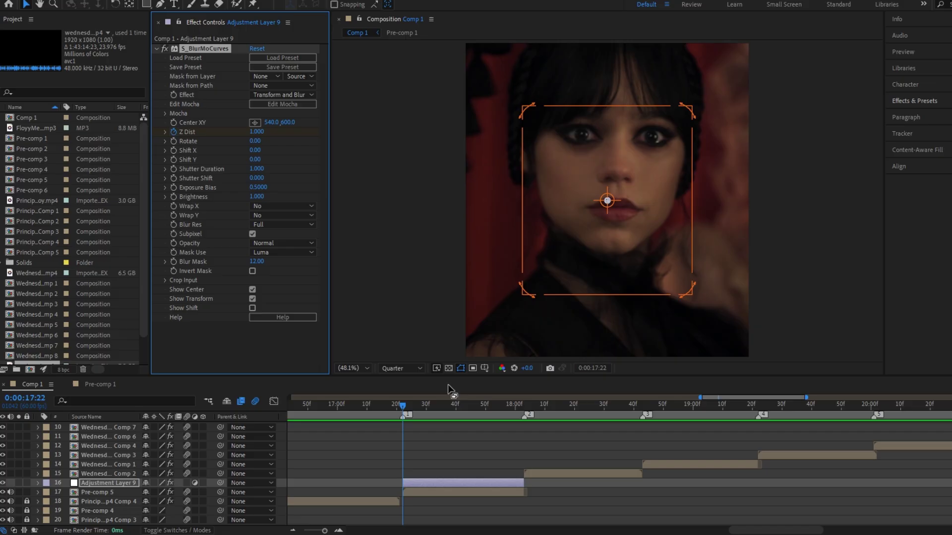
Add a second Z Dist keyframe at 18:03.
click(519, 410)
key(equal)
key(equal)
key(equal)
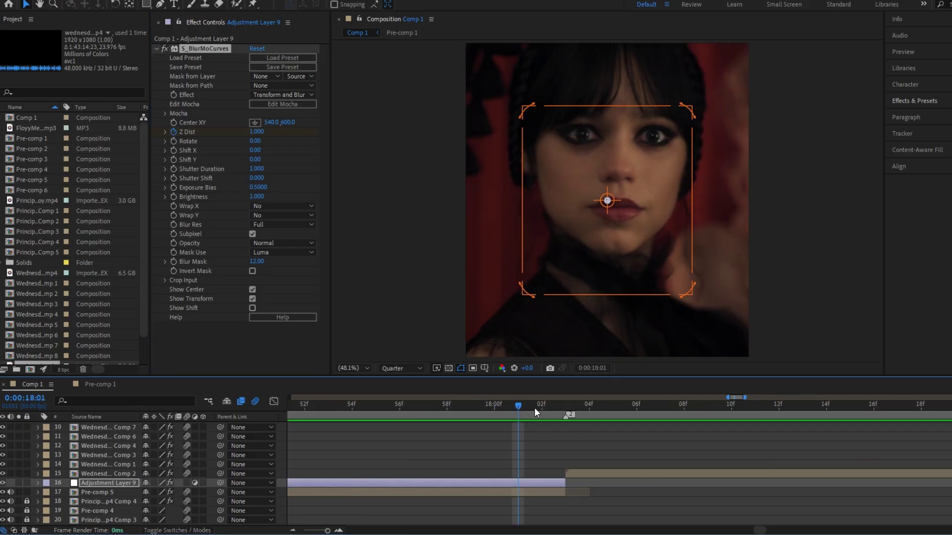
click(558, 415)
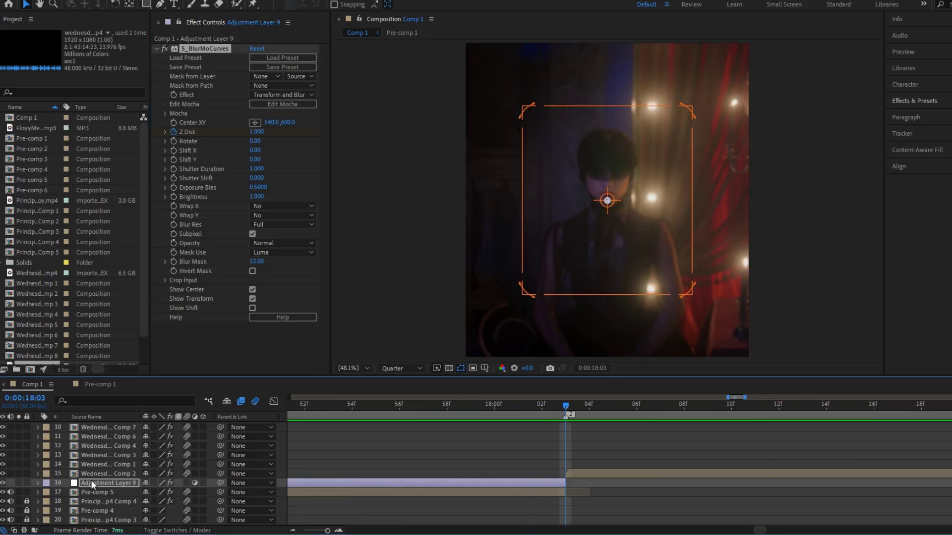
key(u)
click(10, 502)
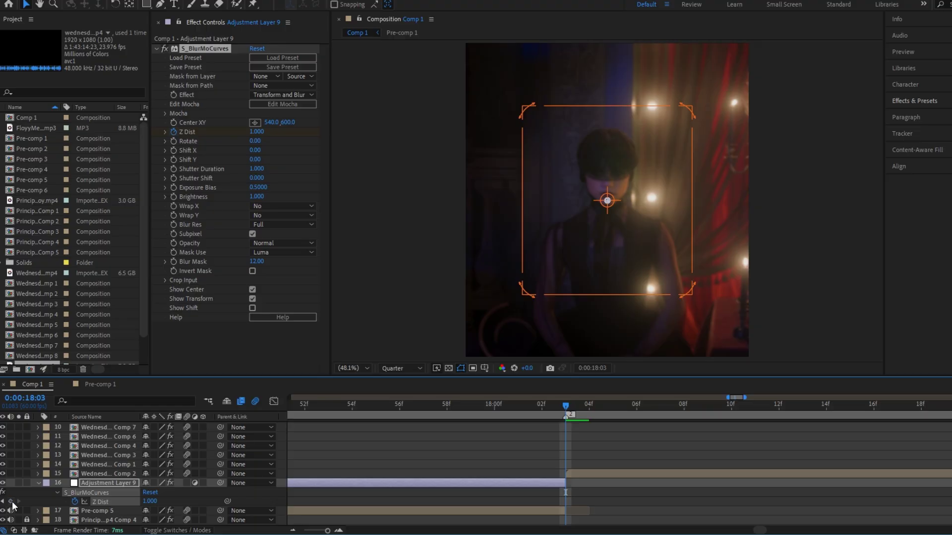
click(11, 501)
Apply Easy Ease to both Z Dist keyframes and return to 17:41.
key(minus)
key(minus)
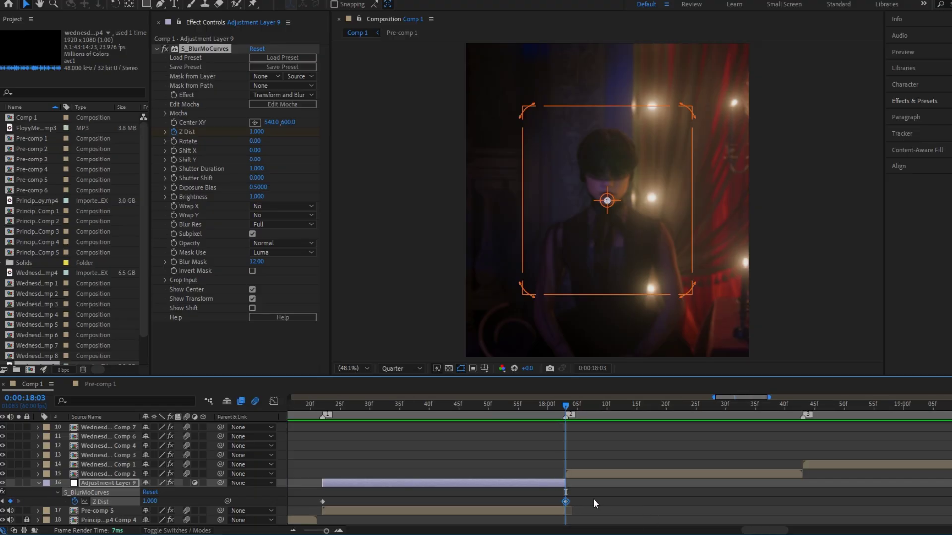
drag(593, 498, 312, 506)
drag(757, 397, 742, 399)
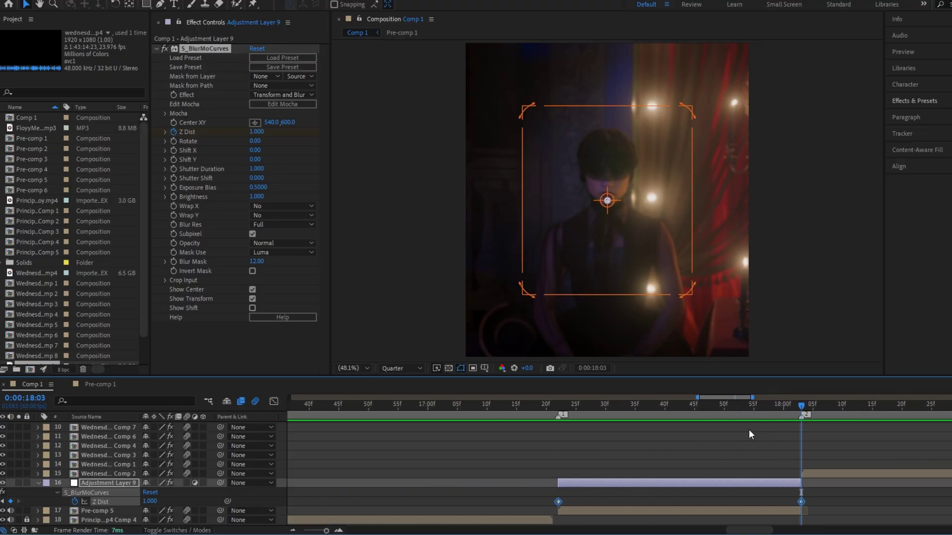
key(F9)
drag(682, 402, 670, 404)
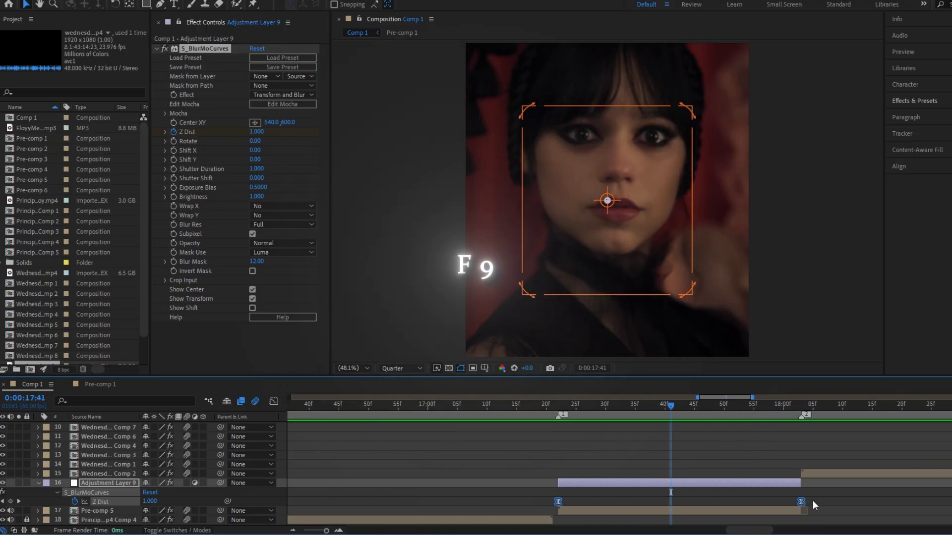
Drag the Z Dist bezier handles into a downward U-shaped curve between both keyframes.
click(274, 401)
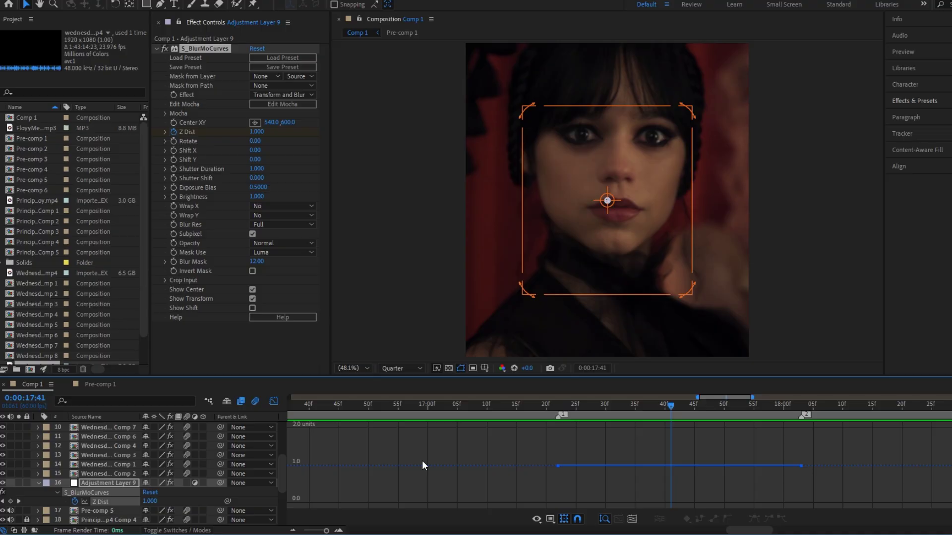
click(567, 466)
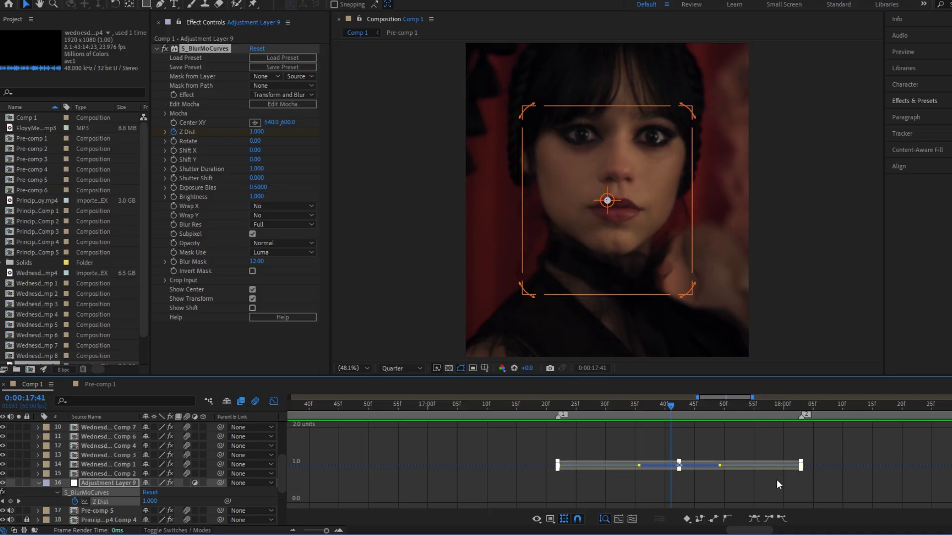
click(609, 473)
click(557, 465)
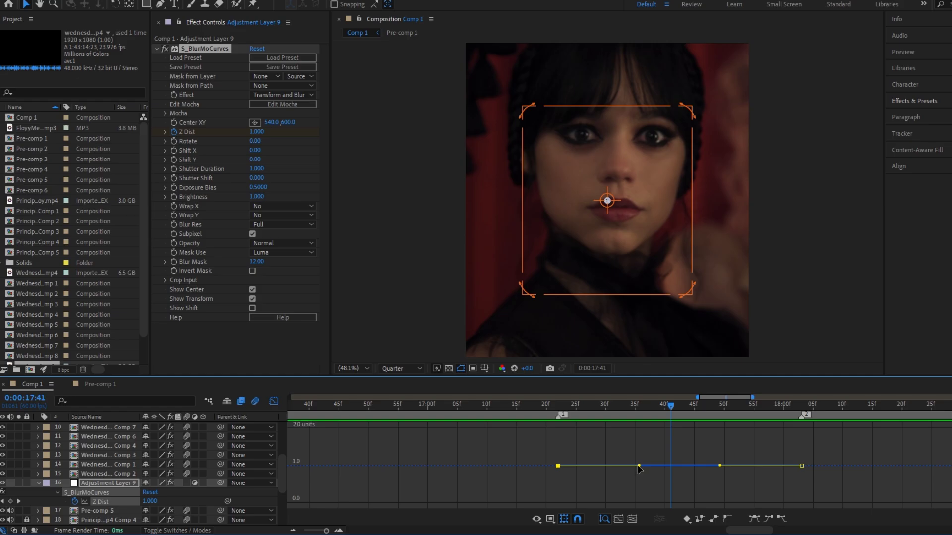
mouse_move(640, 466)
mouse_down()
mouse_move(637, 475)
mouse_move(540, 486)
mouse_up()
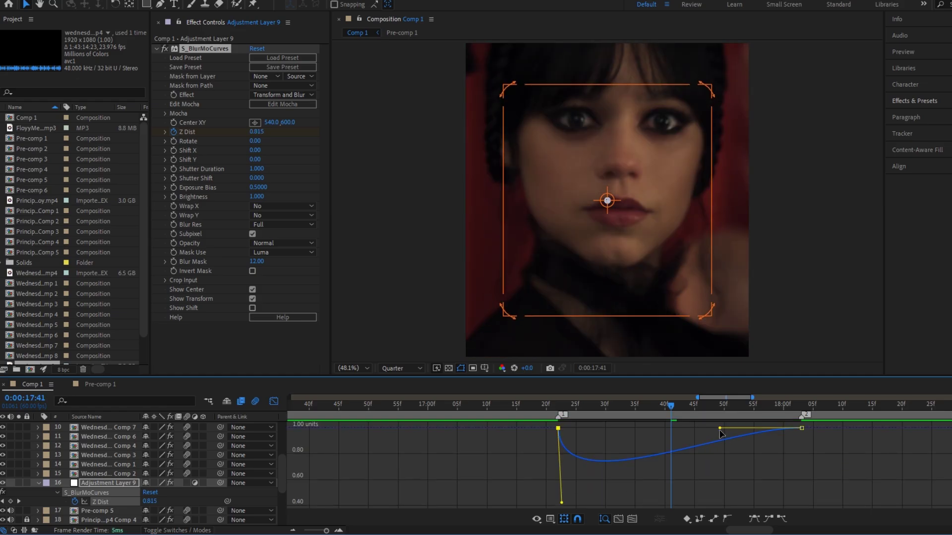
mouse_move(719, 428)
mouse_down()
mouse_move(819, 463)
mouse_move(830, 453)
mouse_up()
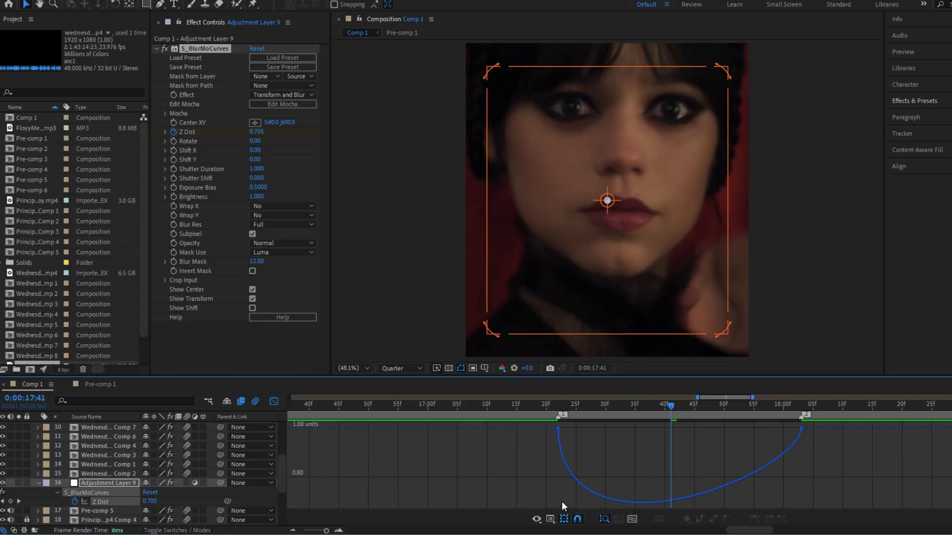
click(559, 429)
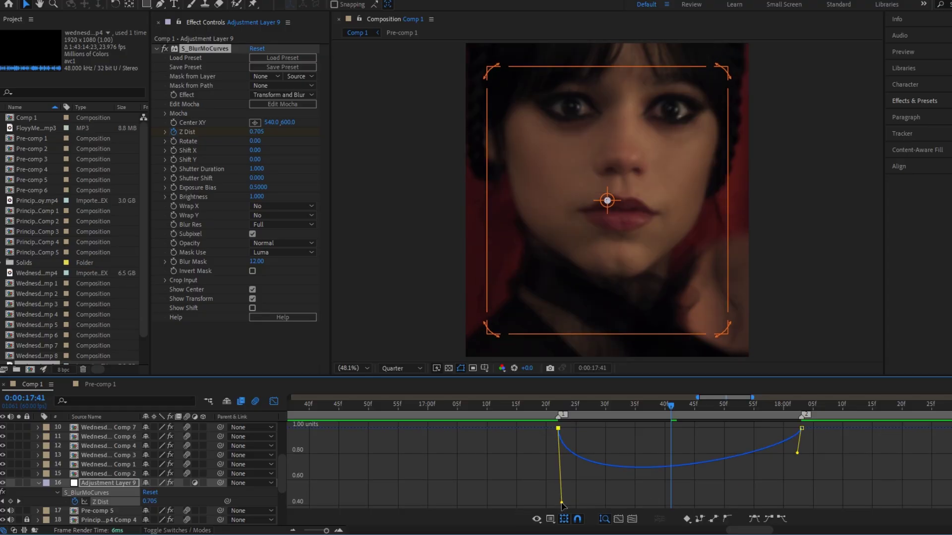
drag(562, 503, 555, 460)
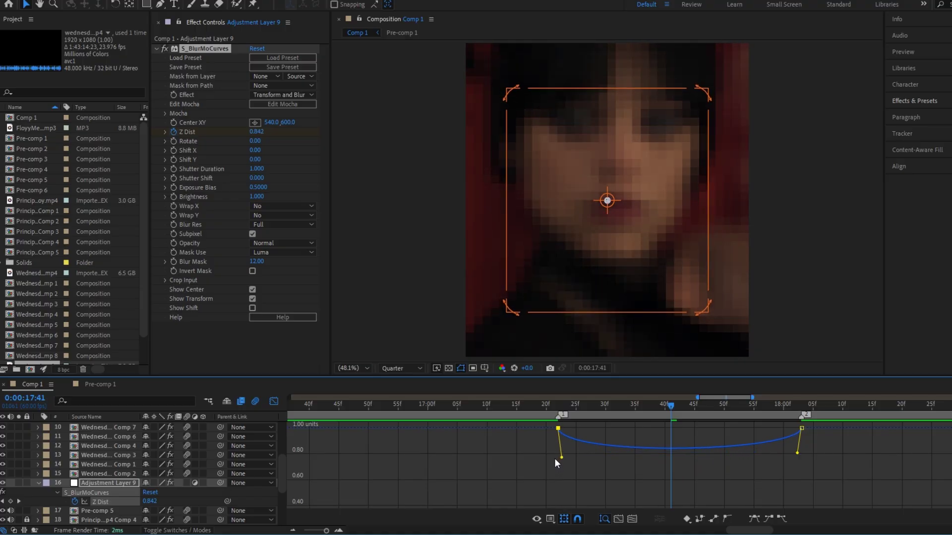
key(ctrl+z)
Preview the zoom pulse from 16:46 and slightly flatten the bottom of the curve.
click(586, 413)
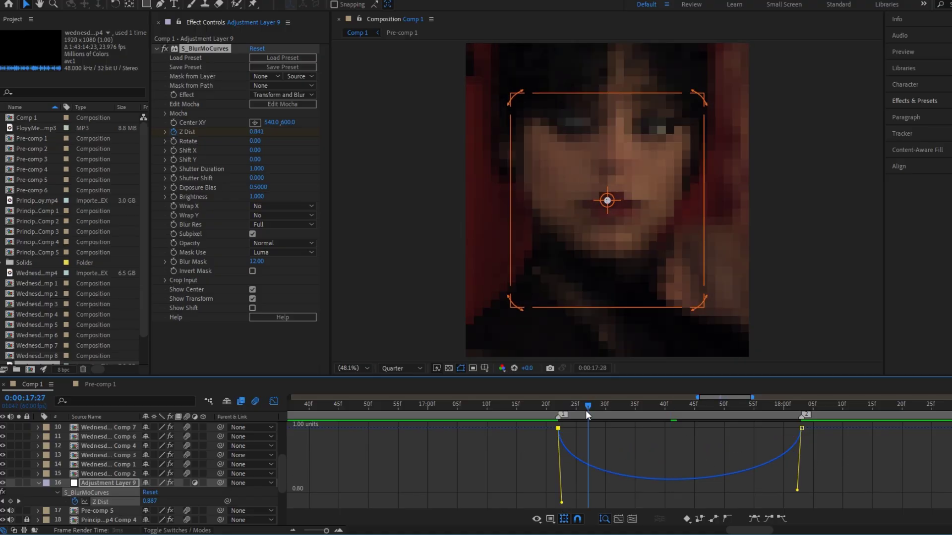
mouse_move(586, 415)
mouse_down()
mouse_move(794, 437)
mouse_move(327, 451)
mouse_up()
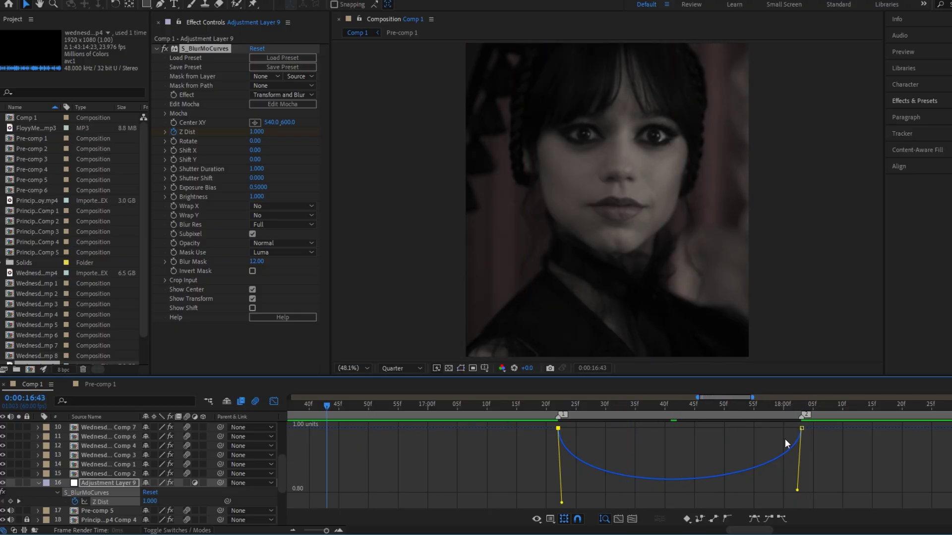
key(space)
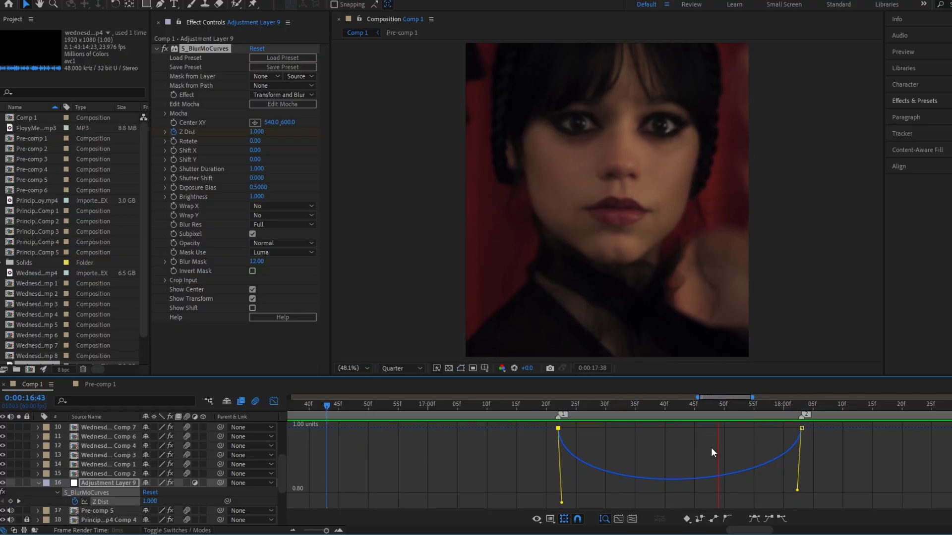
drag(594, 406, 748, 440)
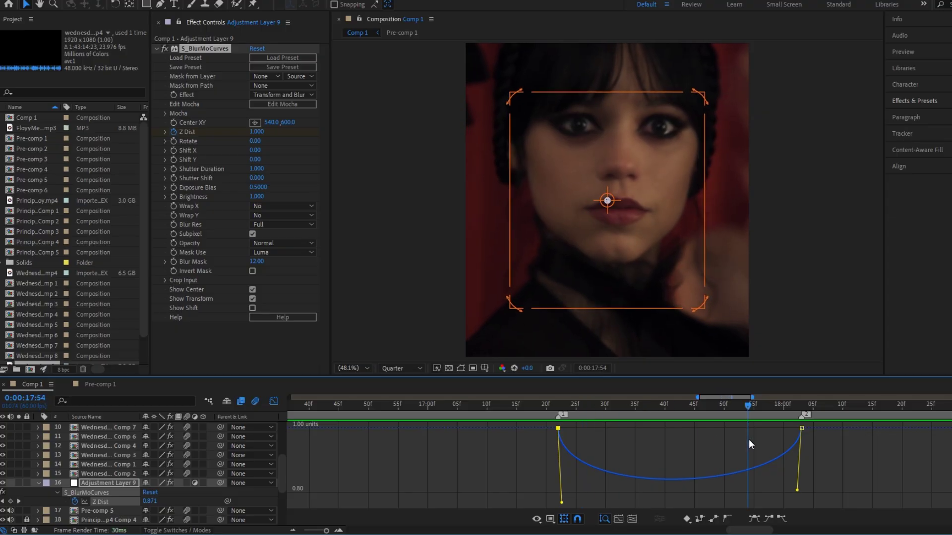
drag(562, 502, 540, 491)
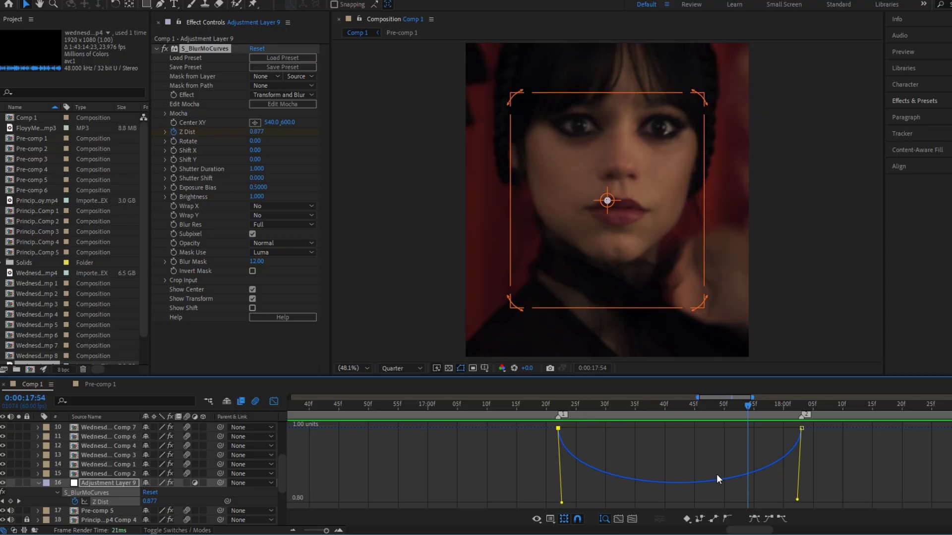
drag(565, 404, 378, 408)
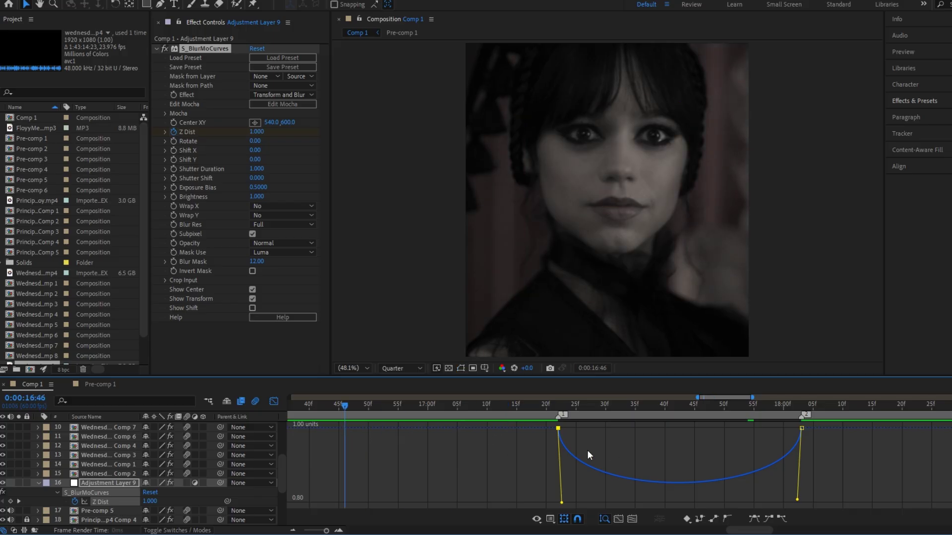
key(space)
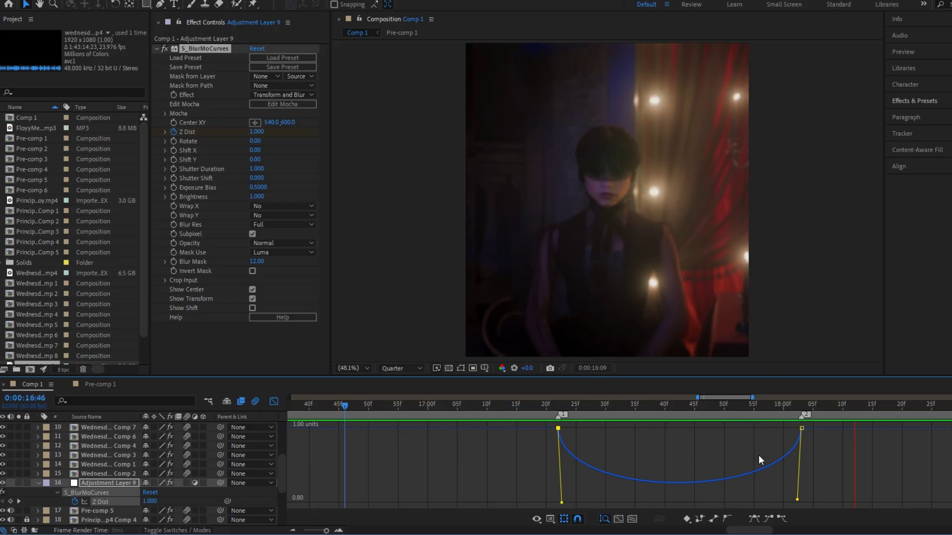
click(652, 406)
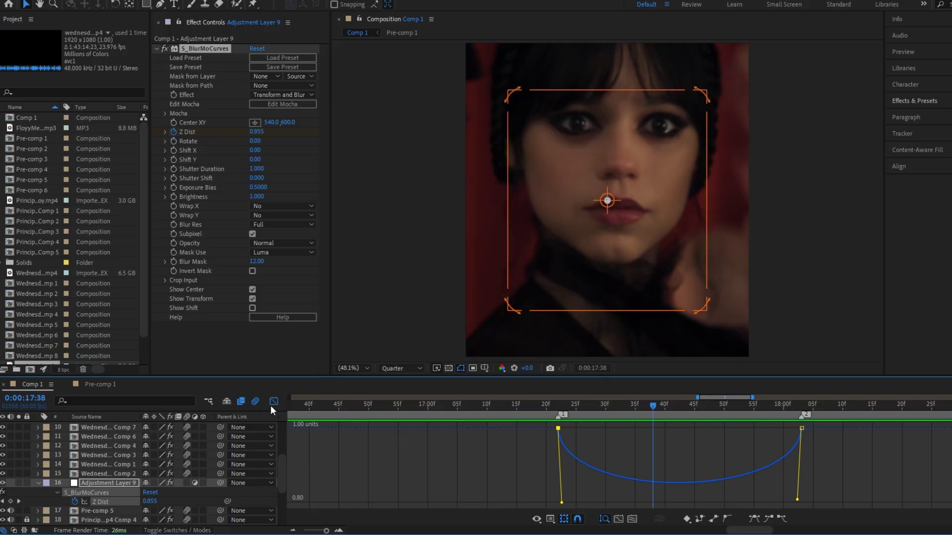
Select Adjustment Layer 9 on the layer-bar timeline and move to 17:34.
click(272, 401)
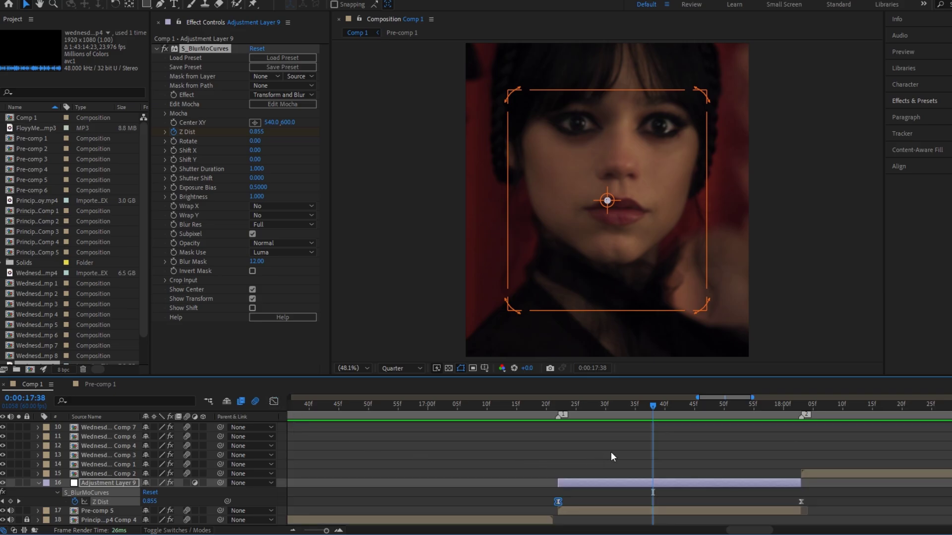
click(615, 481)
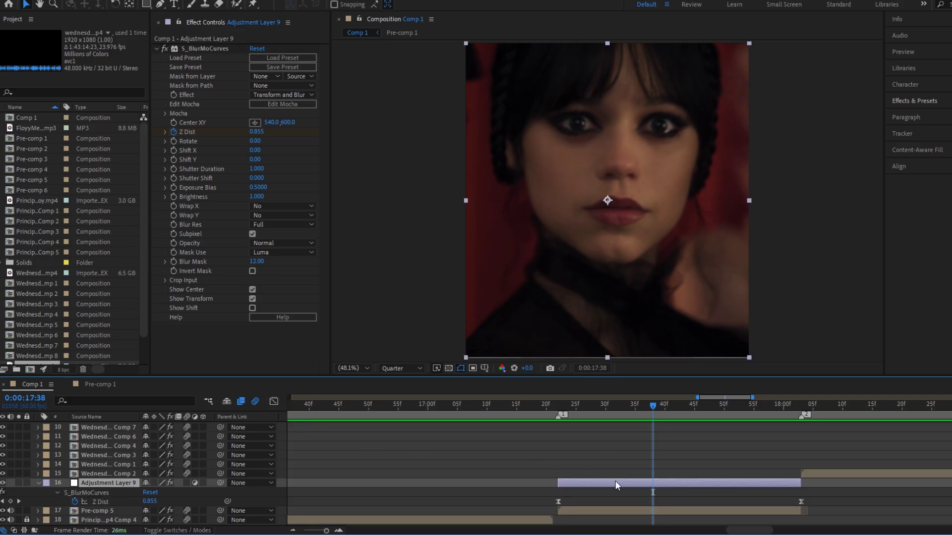
key(u)
key(minus)
key(minus)
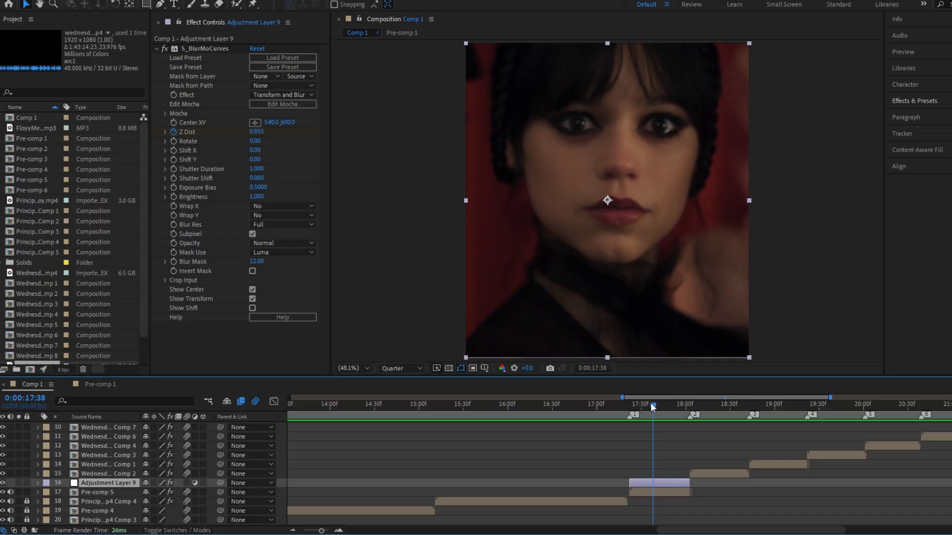
mouse_move(650, 403)
mouse_down()
mouse_move(692, 419)
mouse_move(618, 425)
mouse_move(650, 421)
mouse_up()
Set the S_BlurMoCurves Center XY between the eyes at 574.0, 334.8.
click(255, 123)
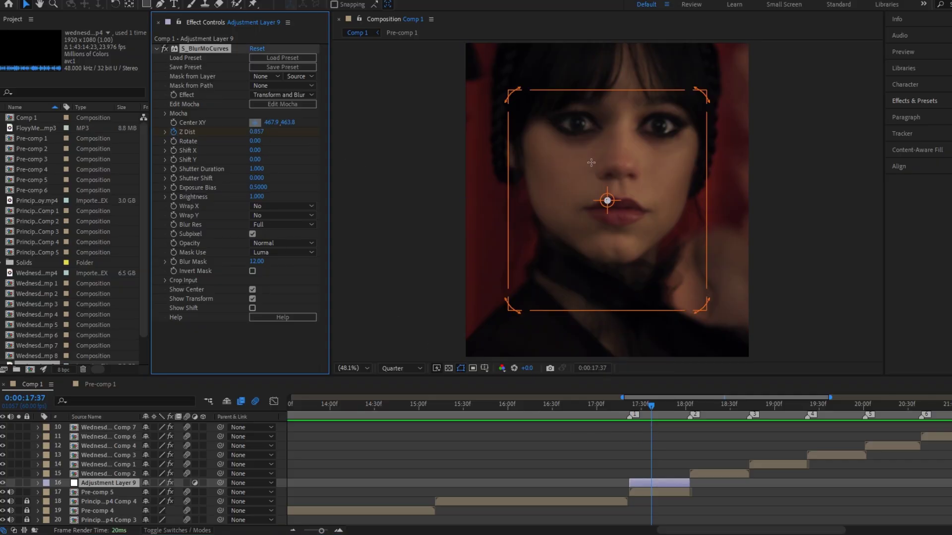
click(613, 135)
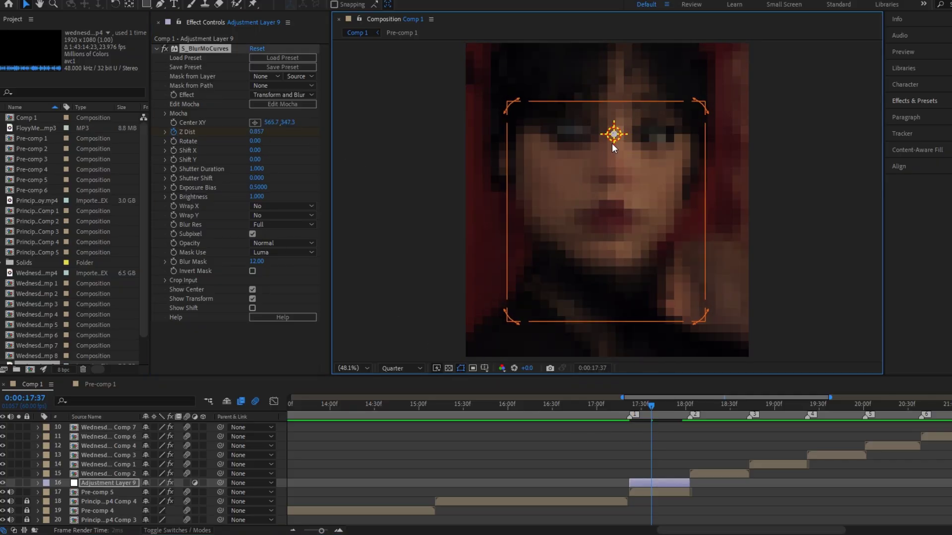
click(616, 132)
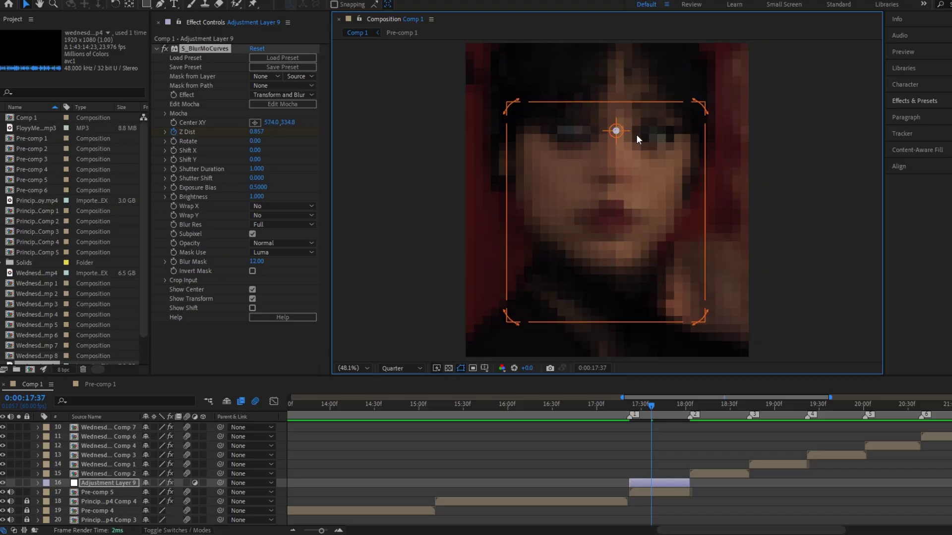
scroll(649, 419, down, 3)
scroll(650, 420, down, 2)
click(698, 404)
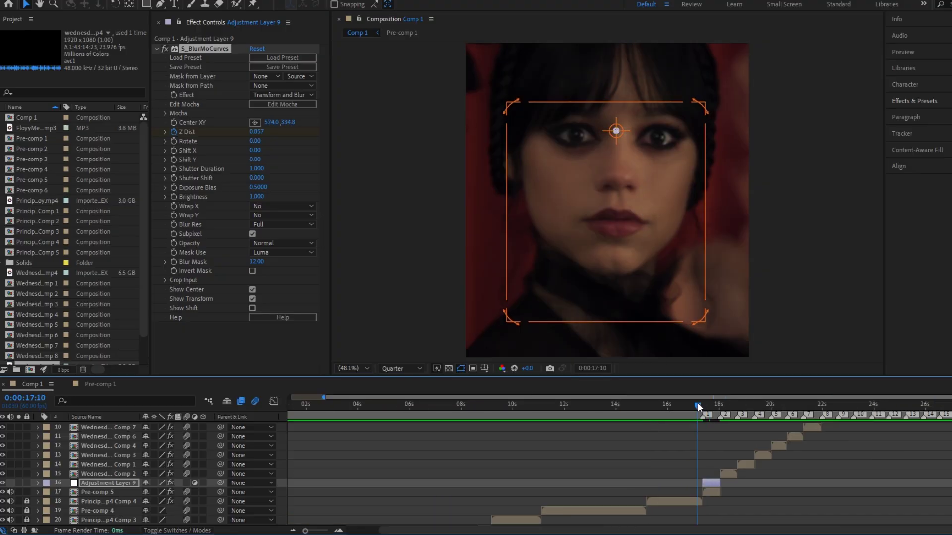
scroll(695, 403, up, 2)
mouse_move(695, 403)
mouse_down()
mouse_move(641, 412)
mouse_move(694, 398)
mouse_up()
scroll(679, 398, up, 3)
scroll(477, 421, down, 2)
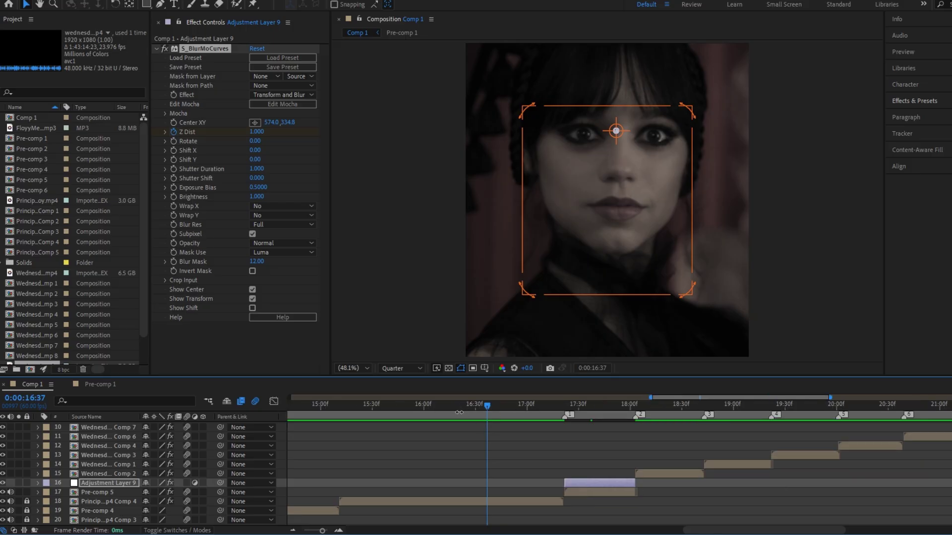
click(442, 405)
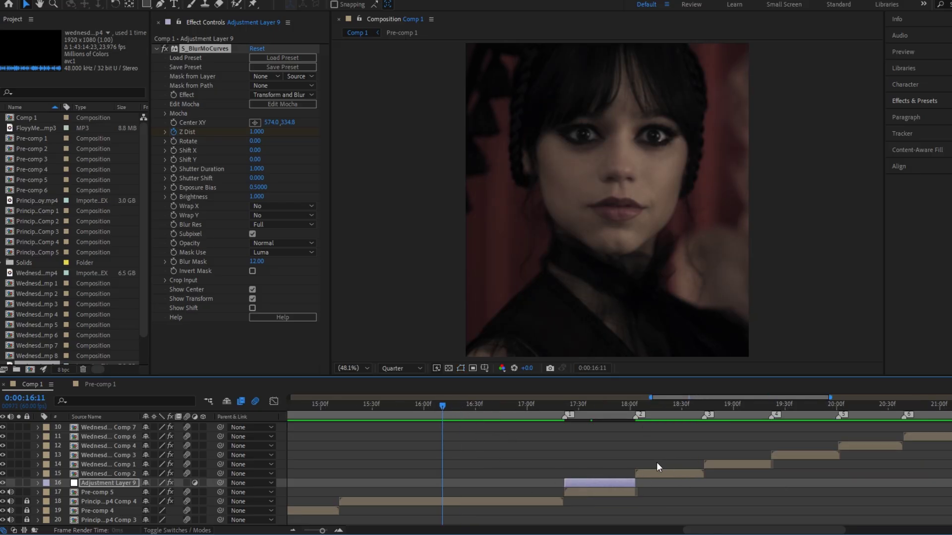
key(space)
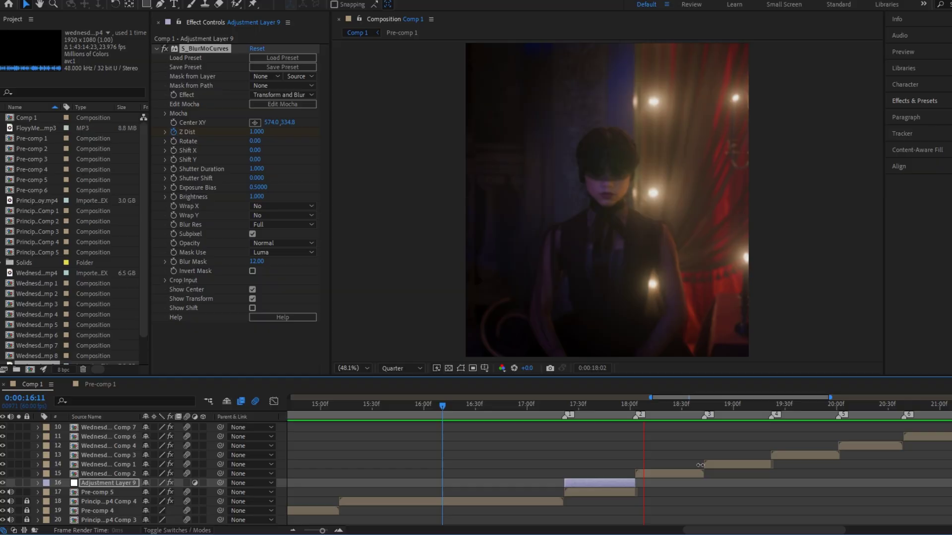
key(space)
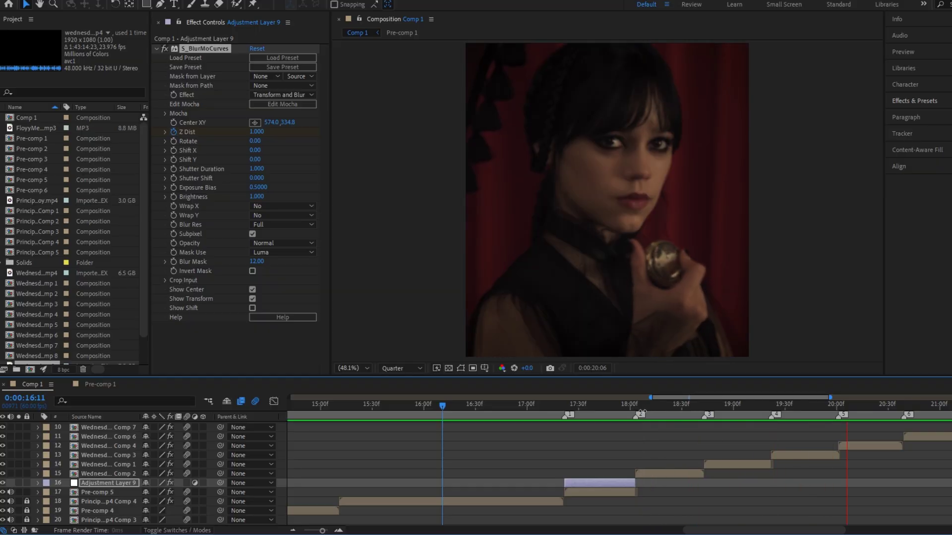
click(641, 403)
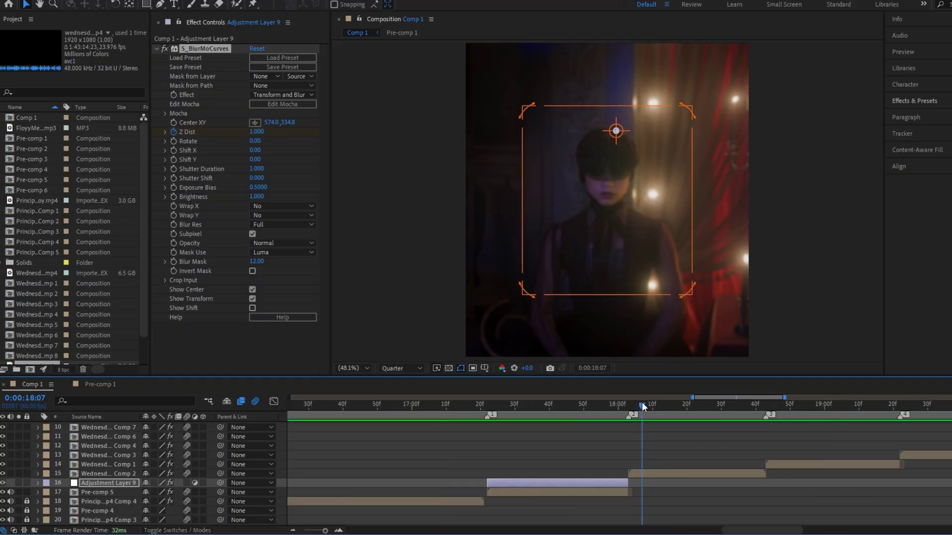
key(=)
key(=)
key(=)
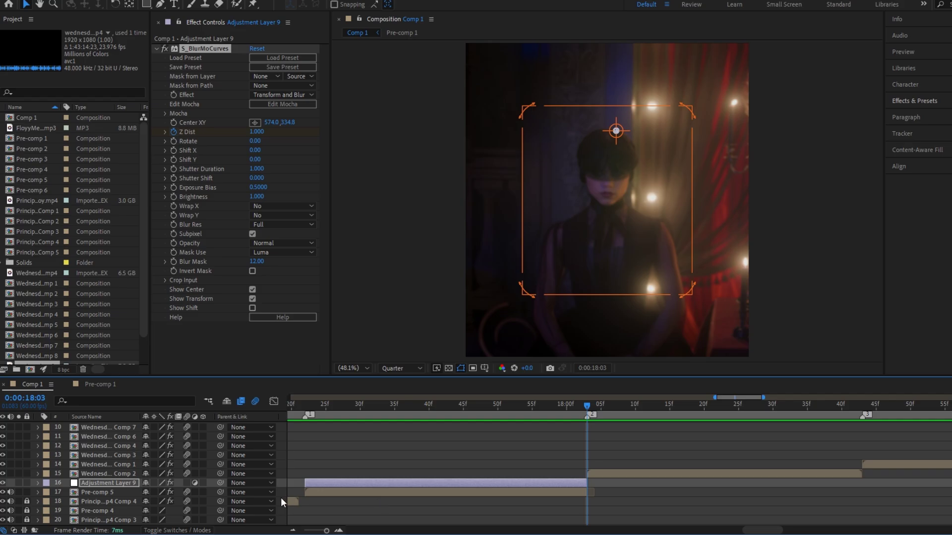
click(396, 482)
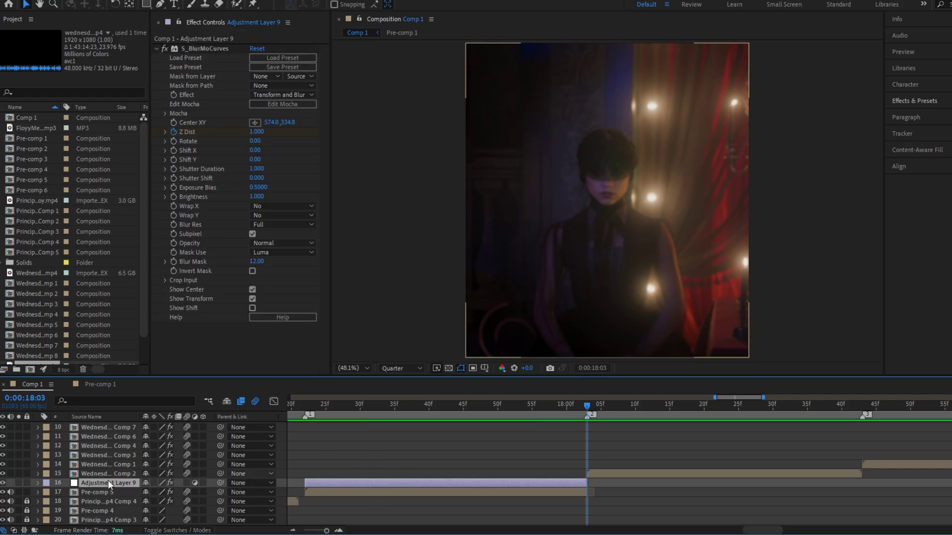
Duplicate the zoom adjustment layer, start the copy at the playhead, and place the next clip beneath it.
key(ctrl+d)
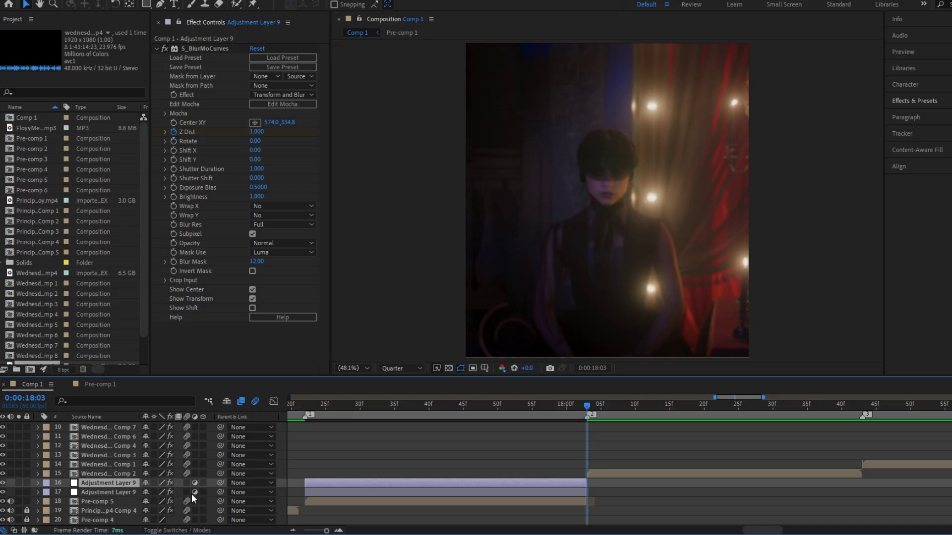
key(bracketleft)
click(122, 474)
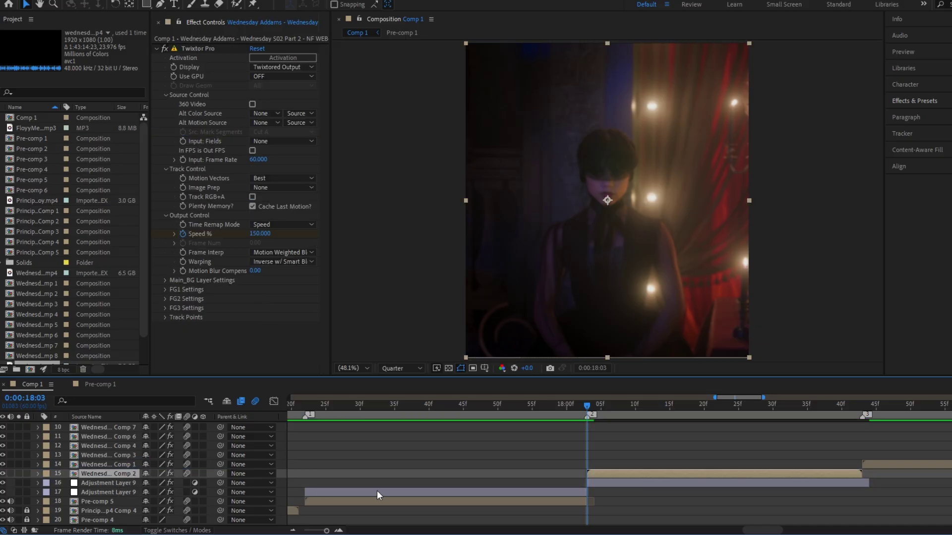
click(128, 464)
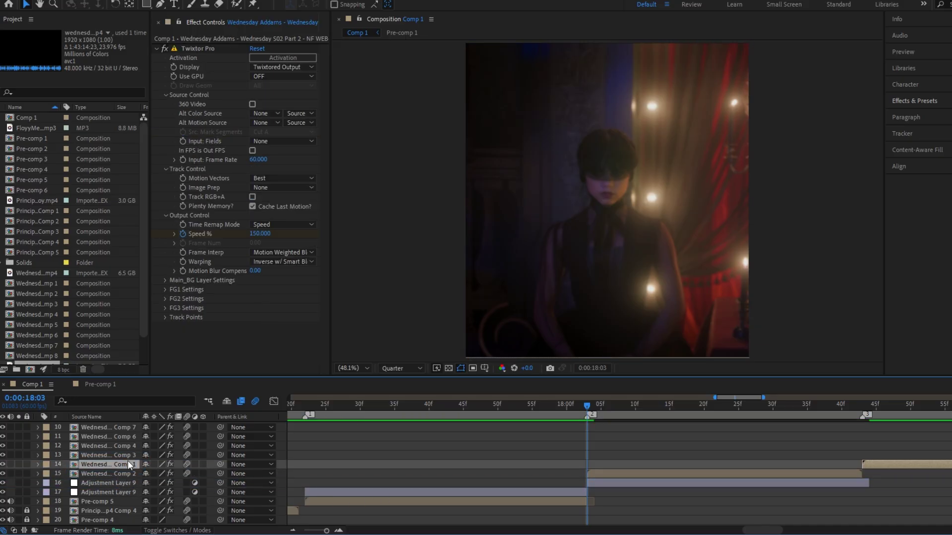
drag(103, 475, 105, 487)
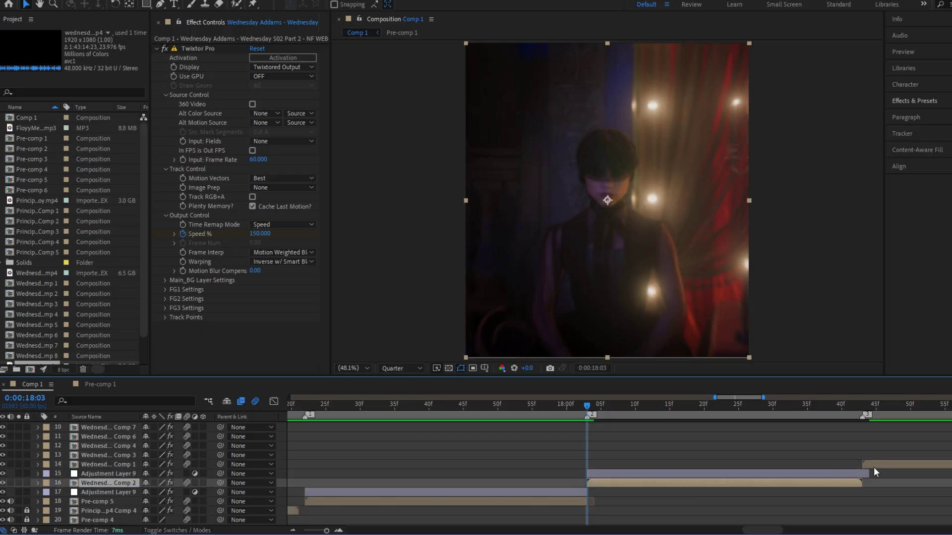
Trim the copied adjustment layer to end with its clip, check its Z Dist keyframes, and duplicate it again.
click(861, 475)
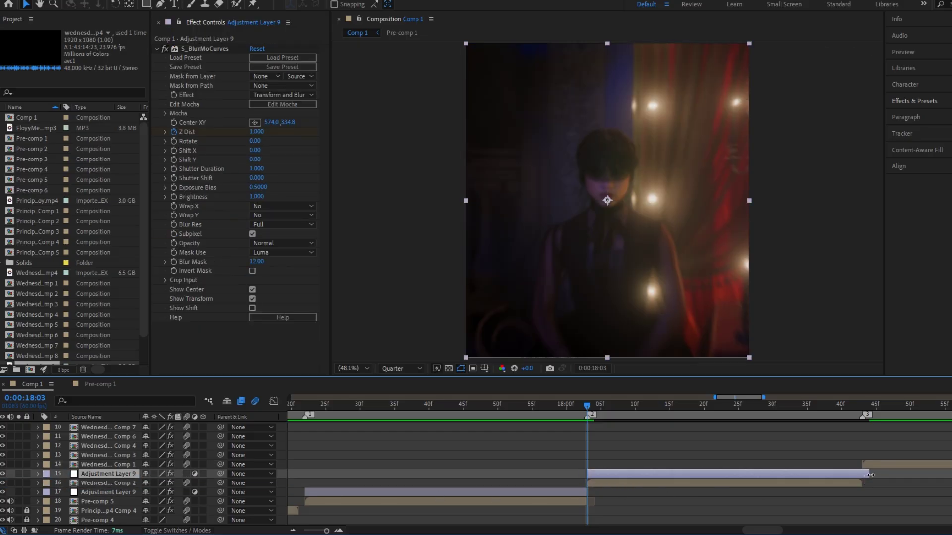
drag(871, 475, 566, 510)
key(u)
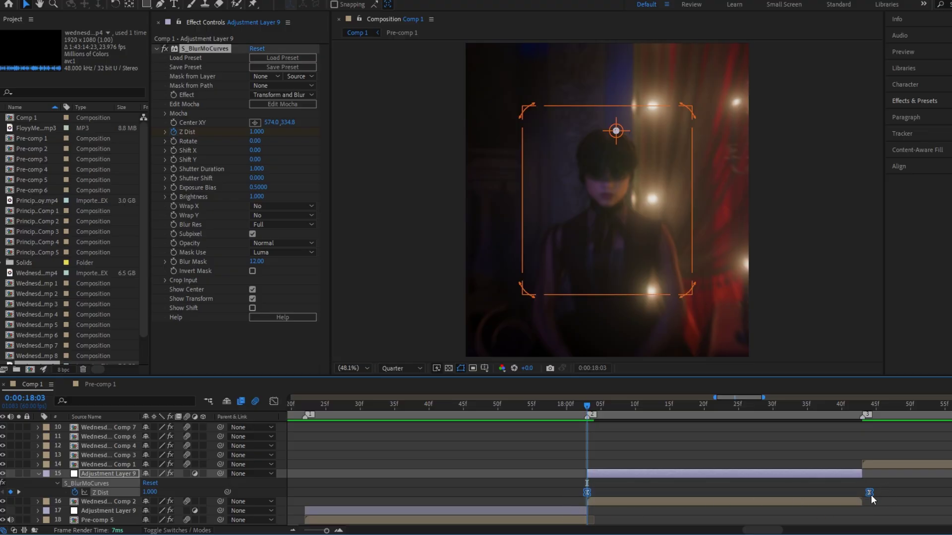
key(u)
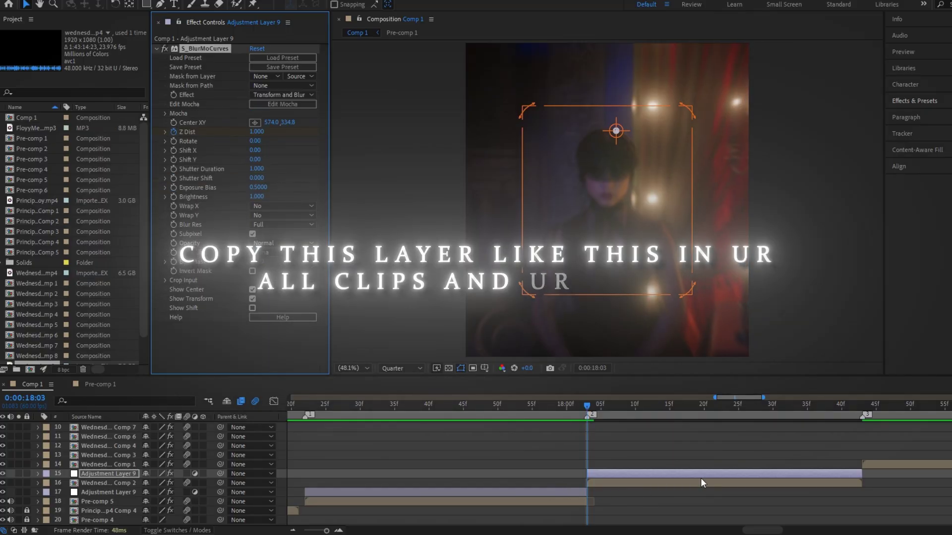
click(689, 471)
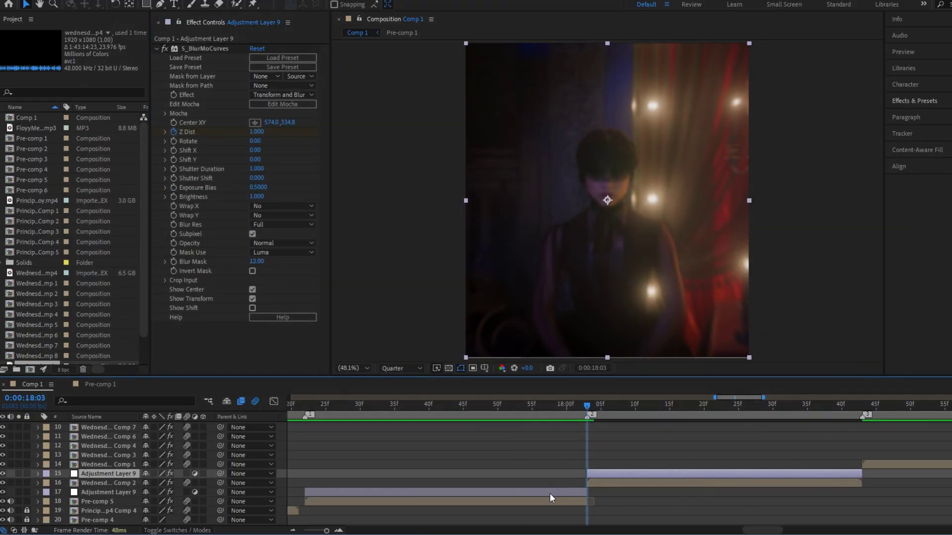
key(ctrl+d)
Stack the new adjustment layer copy above the next clip and zoom the timeline in around 18:32.
drag(112, 482, 147, 469)
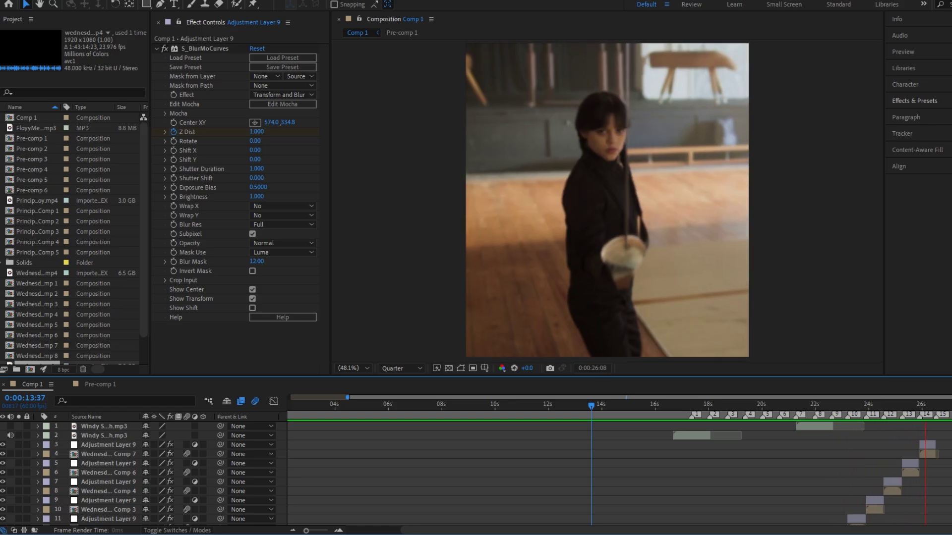
click(791, 401)
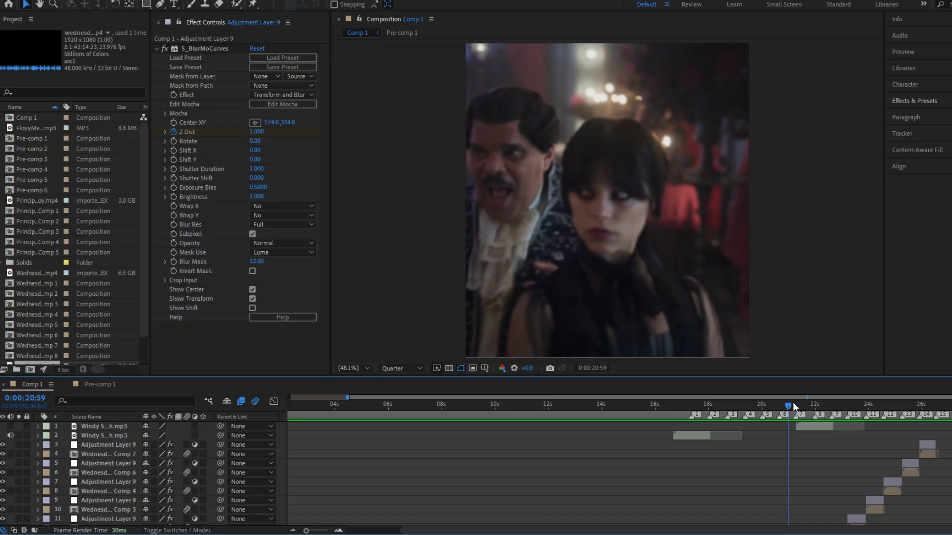
key(equal)
drag(779, 403, 654, 456)
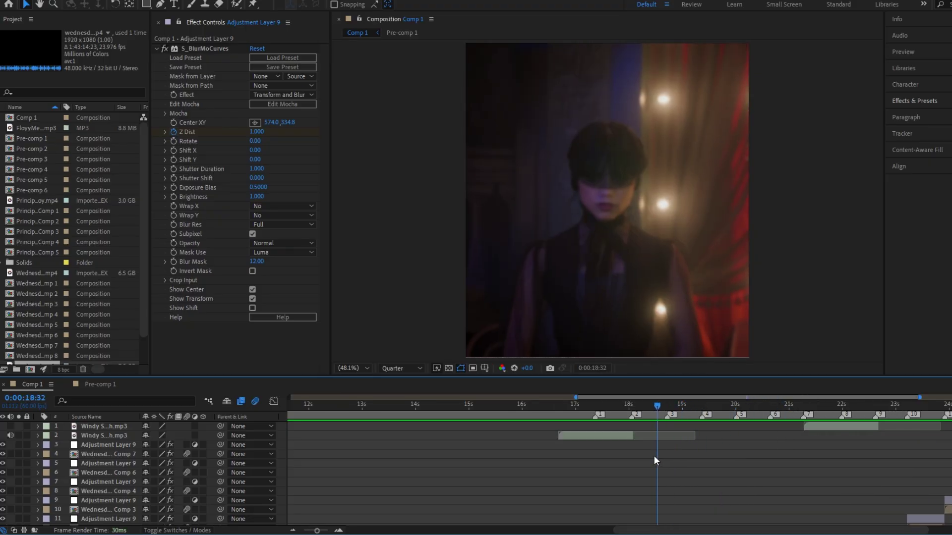
scroll(653, 457, down, 5)
scroll(645, 477, down, 5)
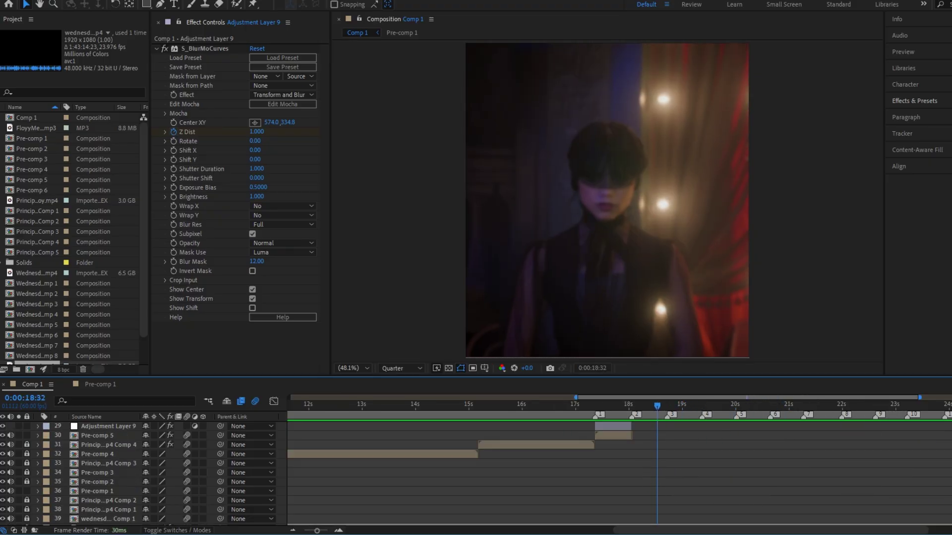
Set this clip's S_BlurMoCurves Center XY onto the character's face lit by the glowing lights.
scroll(654, 456, up, 3)
click(640, 449)
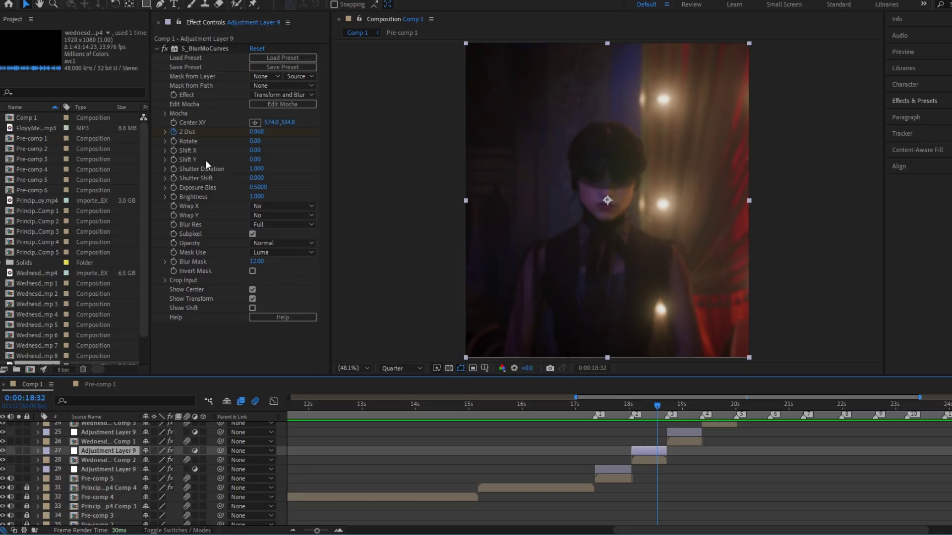
click(255, 123)
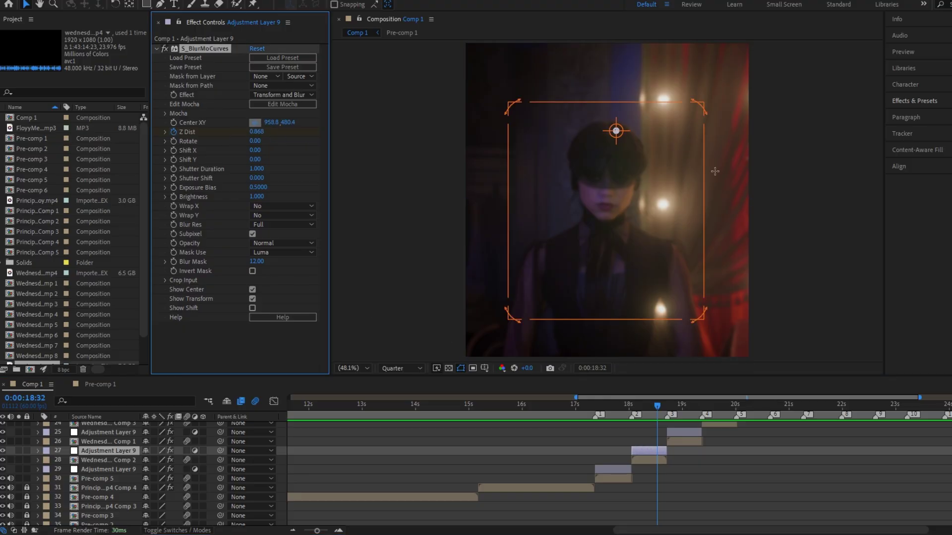
click(605, 181)
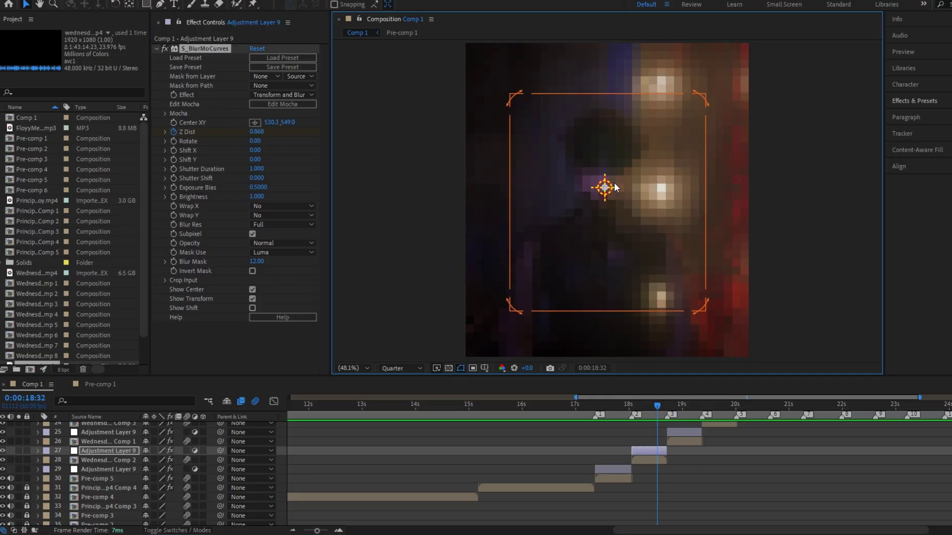
Preview the edit from 15:46 to review the speed ramp and zoom pulse.
scroll(623, 423, left, 3)
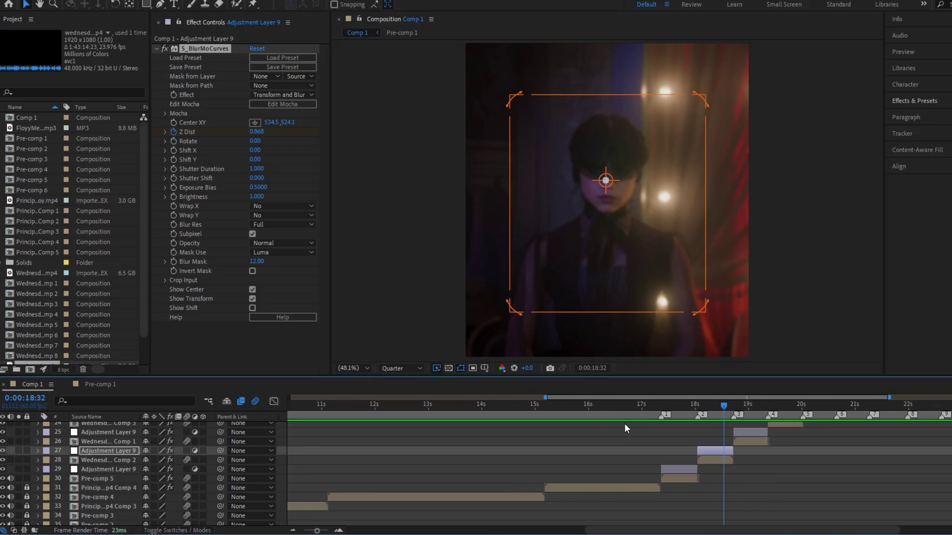
click(547, 406)
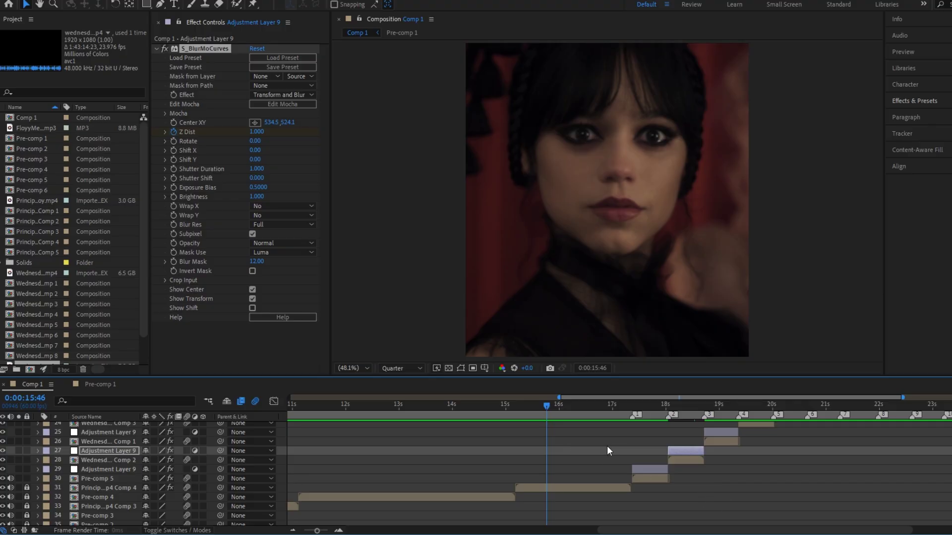
key(space)
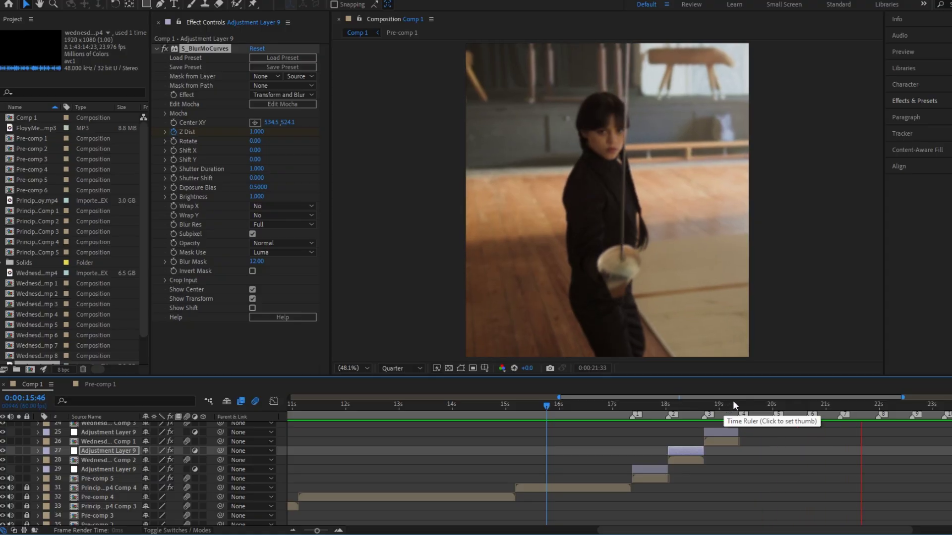
drag(739, 403, 794, 422)
At 20:57, centre the ballroom clip's S_BlurMoCurves zoom on the girl's eye (540.7, 571.9).
scroll(814, 465, up, 5)
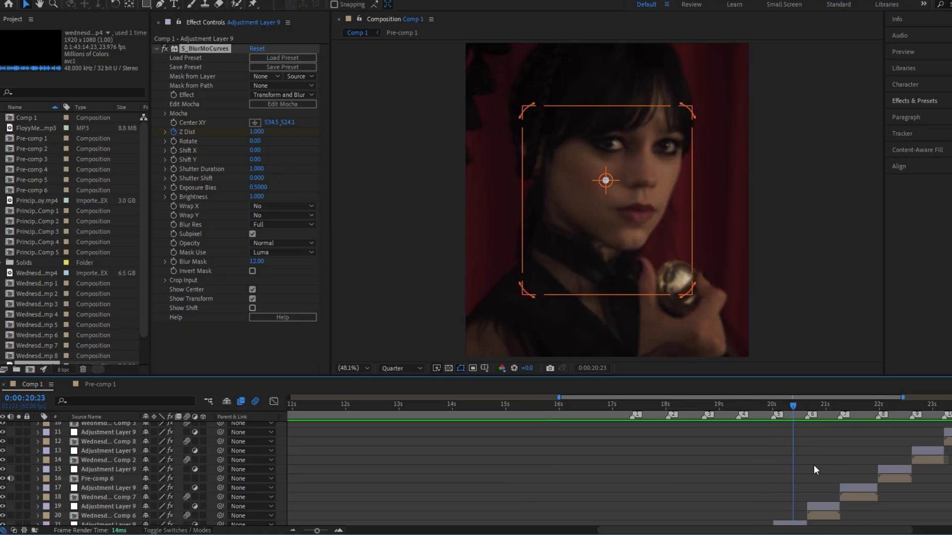
click(823, 408)
click(828, 508)
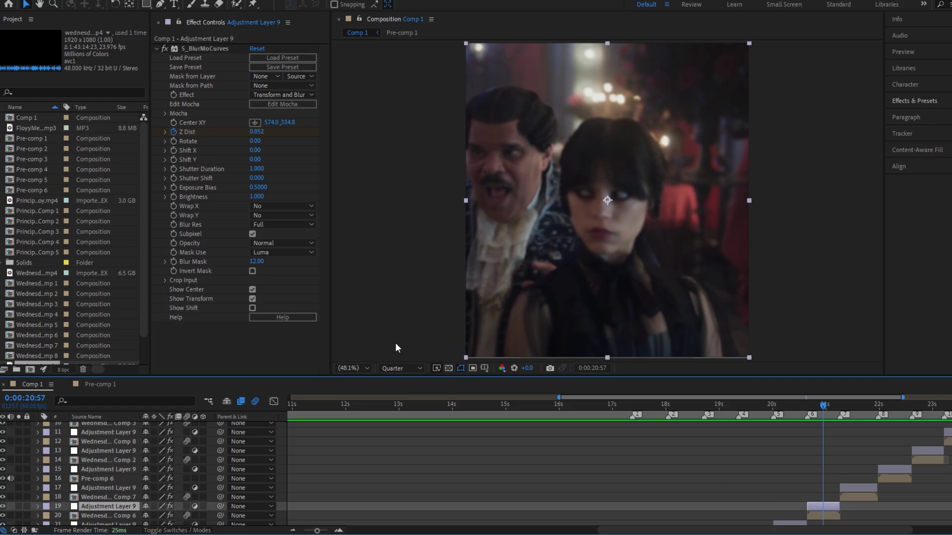
click(255, 123)
click(600, 212)
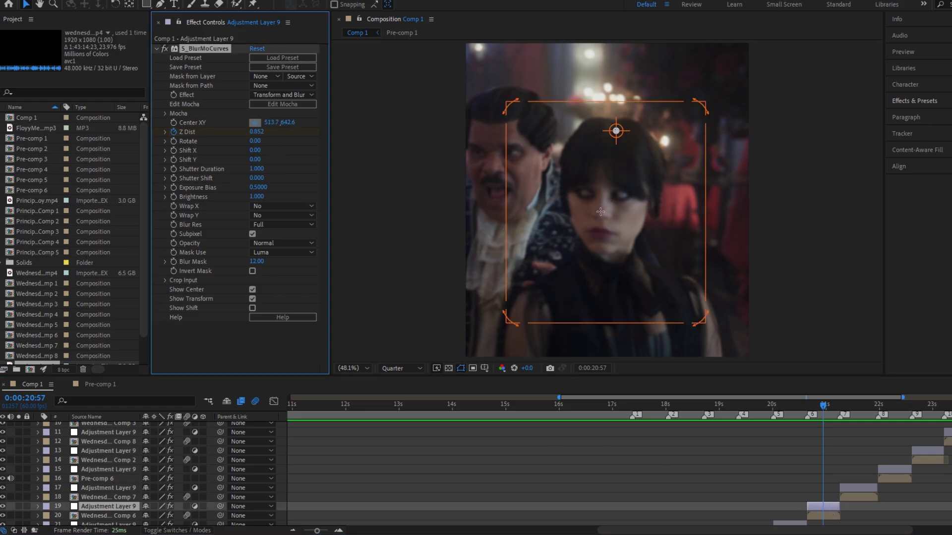
drag(609, 209, 610, 203)
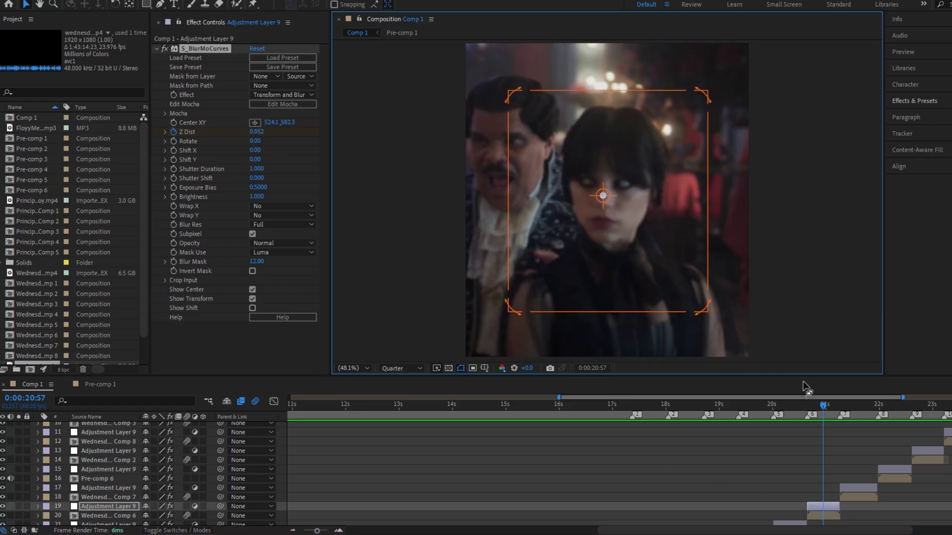
drag(608, 190, 612, 188)
drag(823, 410, 793, 411)
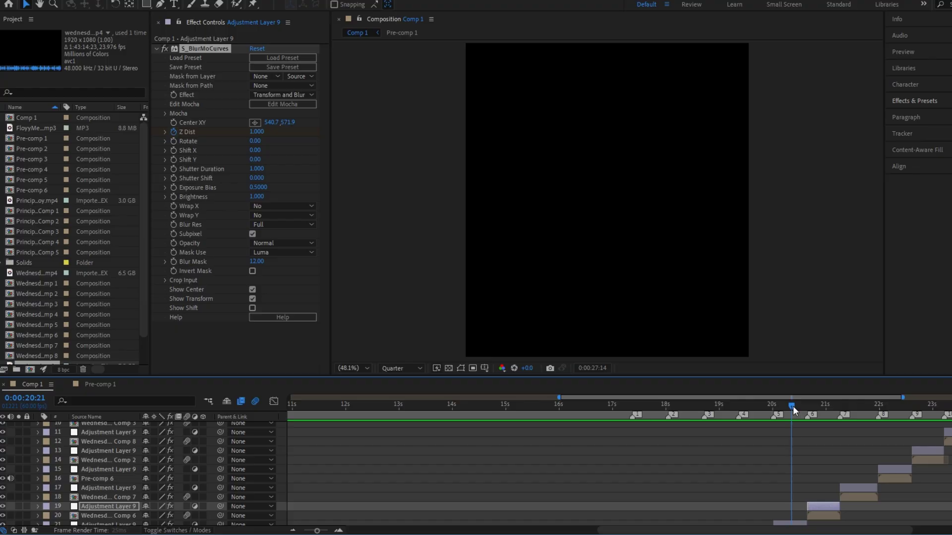
drag(792, 406, 582, 406)
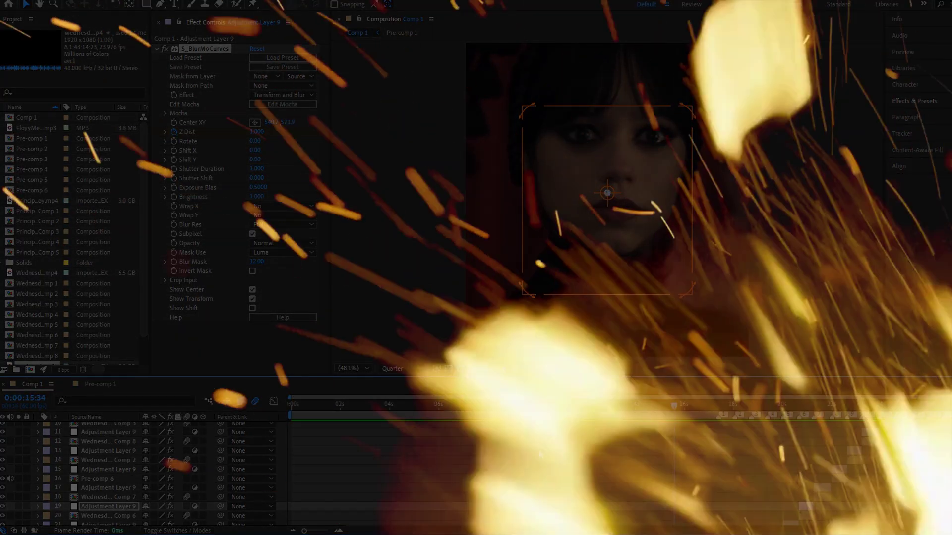